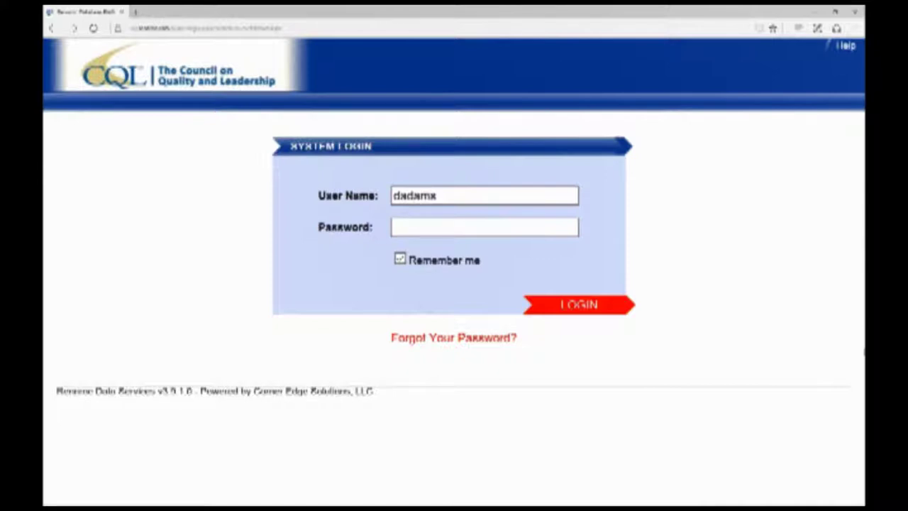
Step: Enter the account password without submitting it, view the forgotten-password page, and return to the login page
click(496, 225)
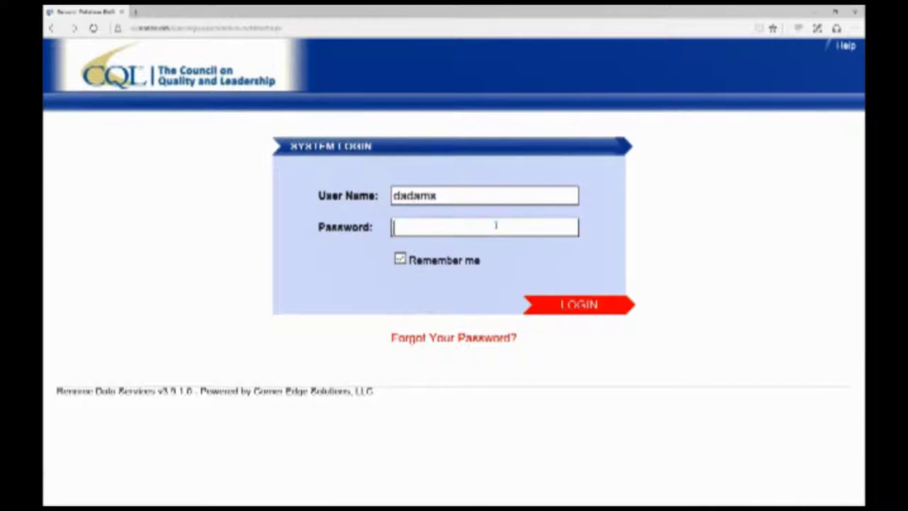
text(••••)
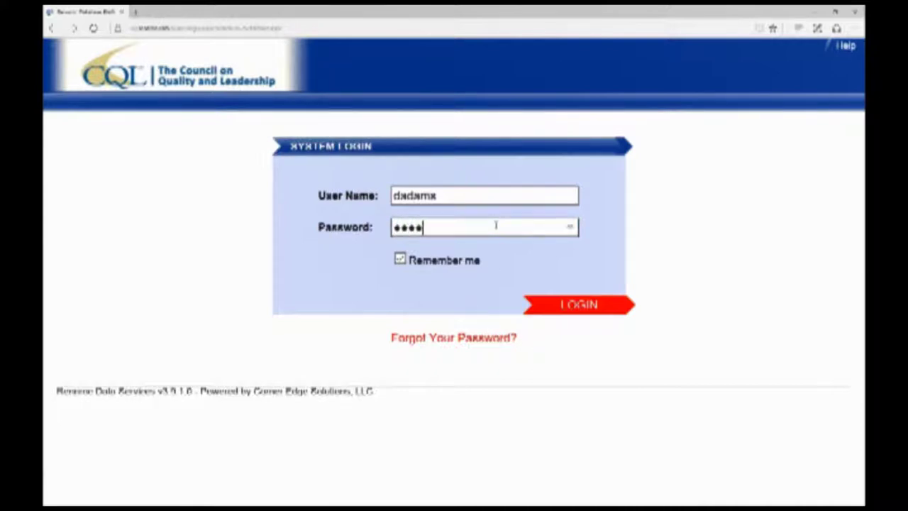
text(•••)
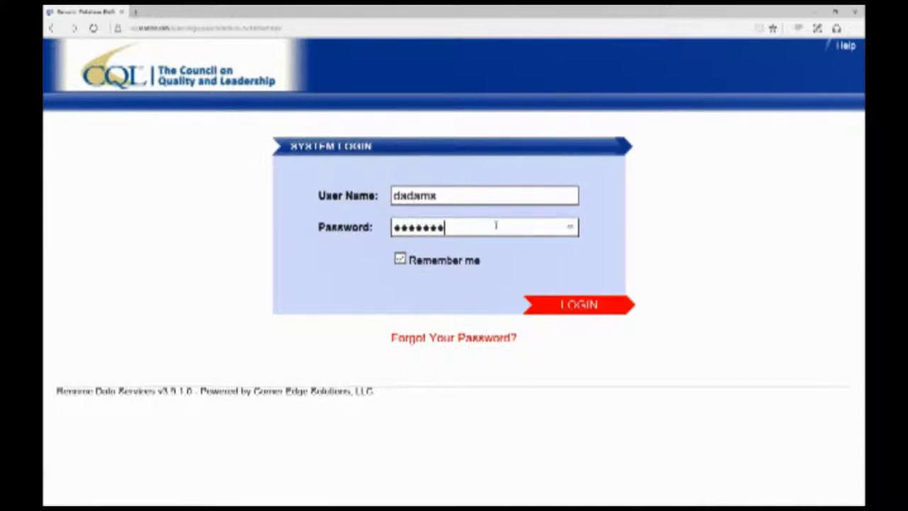
click(471, 341)
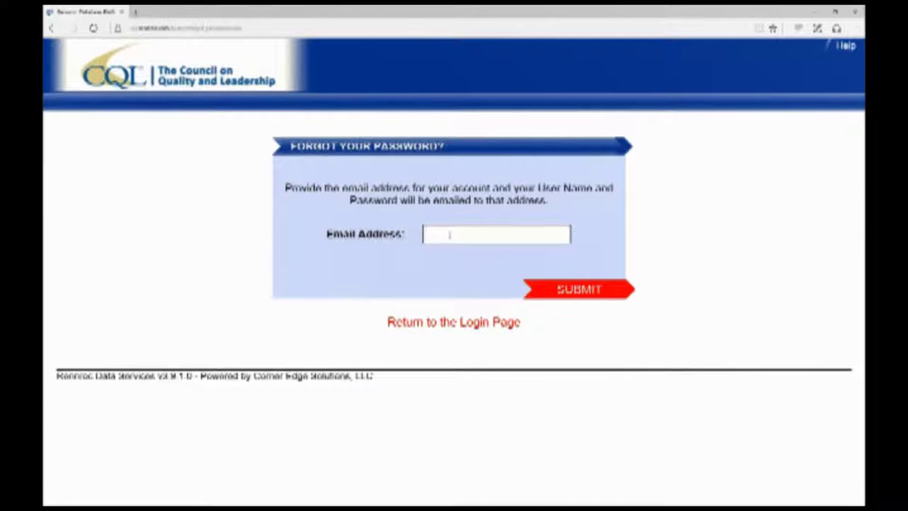
click(445, 319)
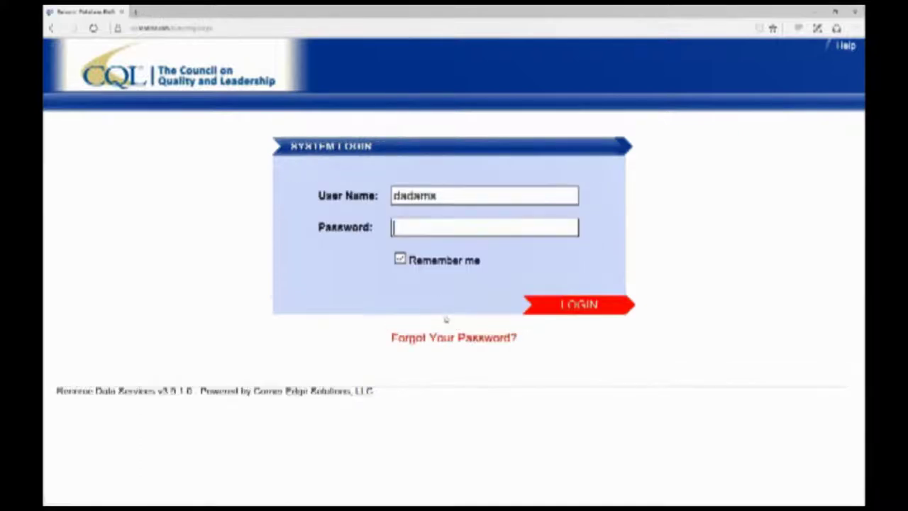
Step: Try to log in with the remembered user name and the account password
click(440, 228)
text(*******)
key(Return)
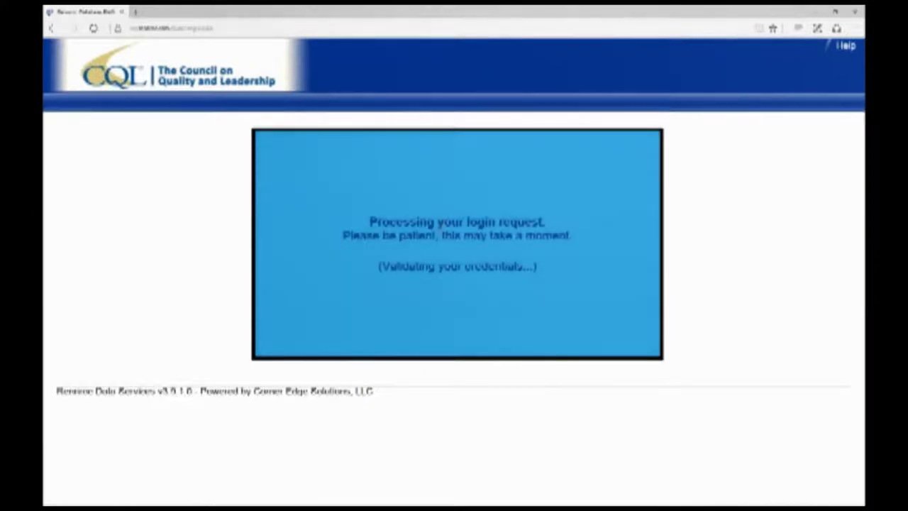
Step: Re-enter the account password and log in to the system
click(439, 228)
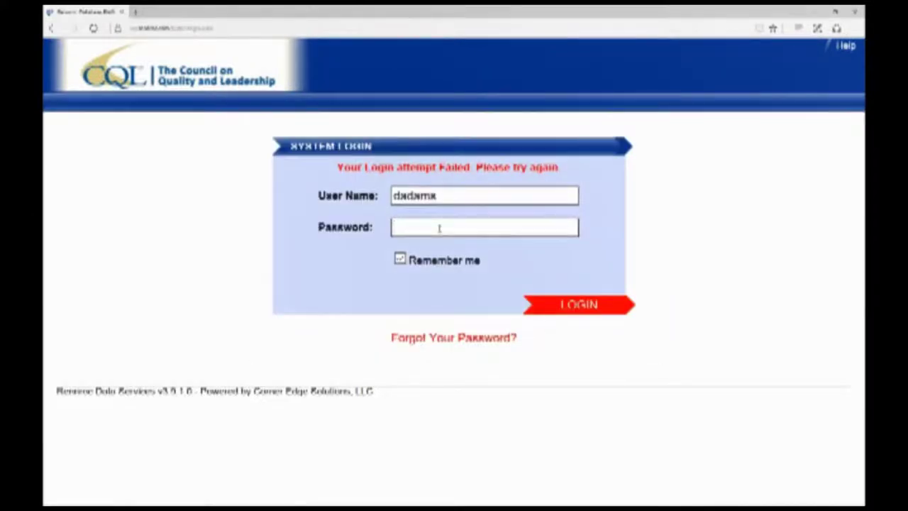
text(*******)
key(Return)
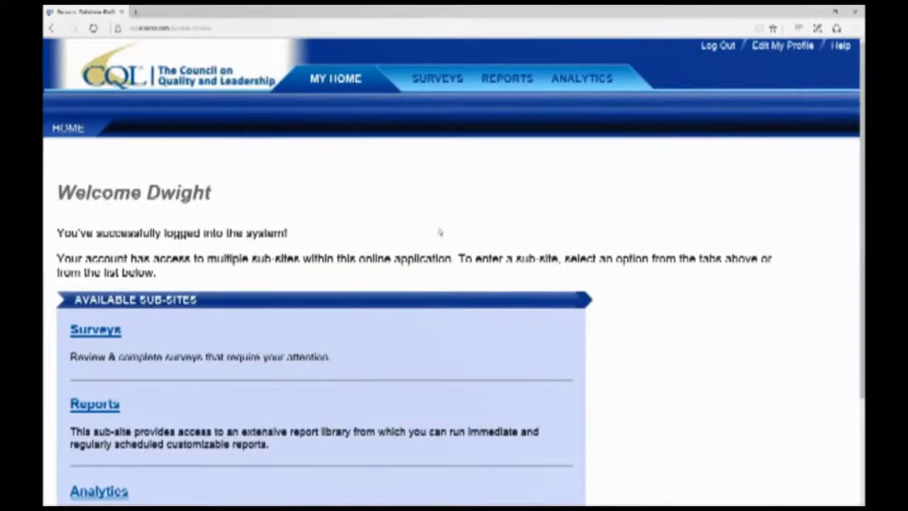
Step: Open the active POM Adult Master survey from the Surveys sub-site
key(ctrl+minus)
key(ctrl+minus)
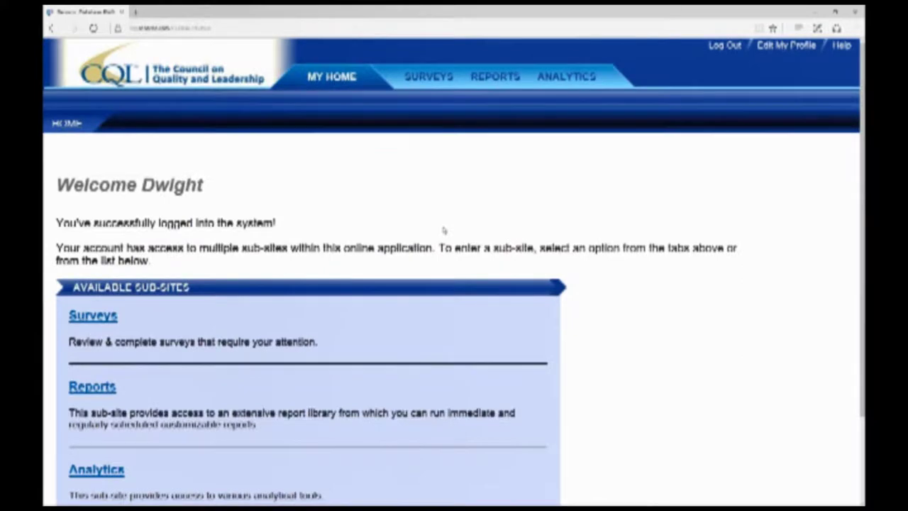
key(ctrl+minus)
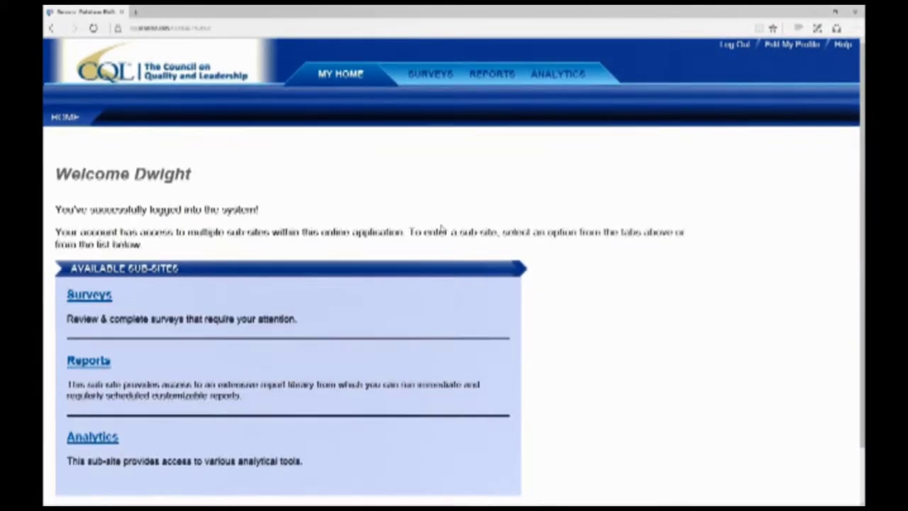
key(ctrl+minus)
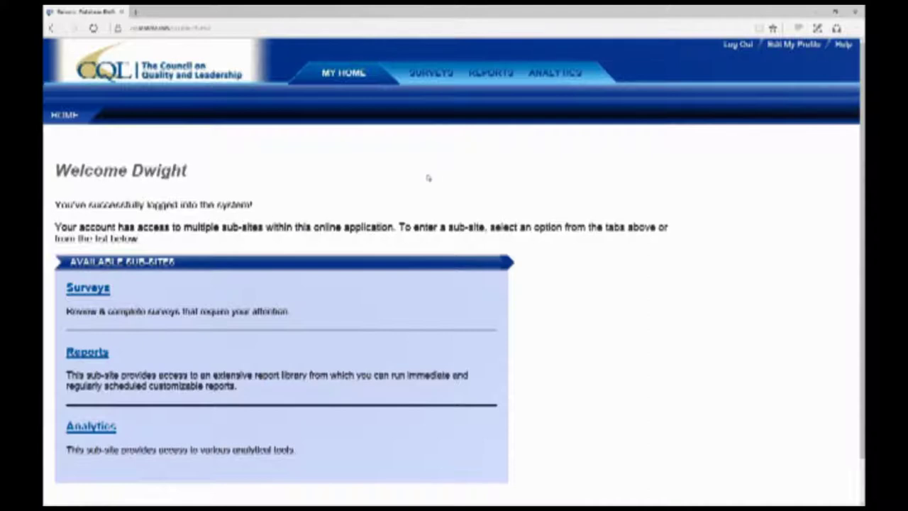
click(99, 288)
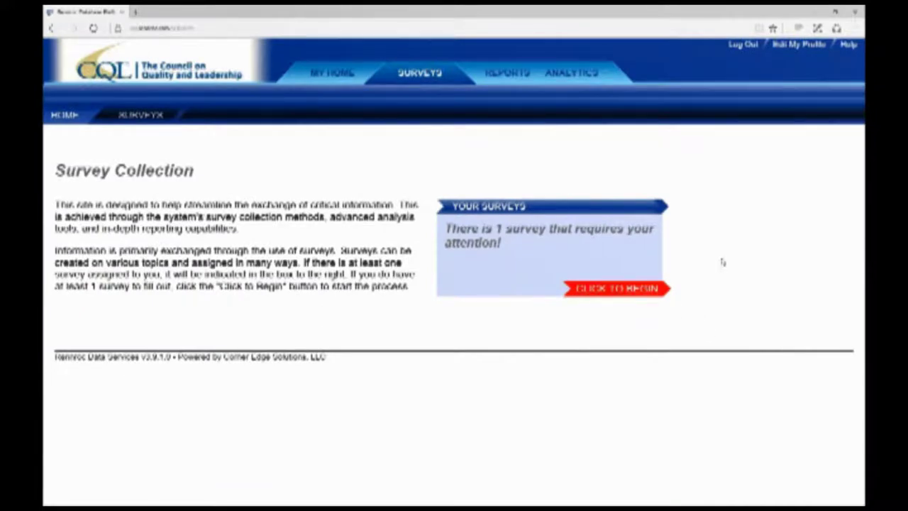
click(653, 295)
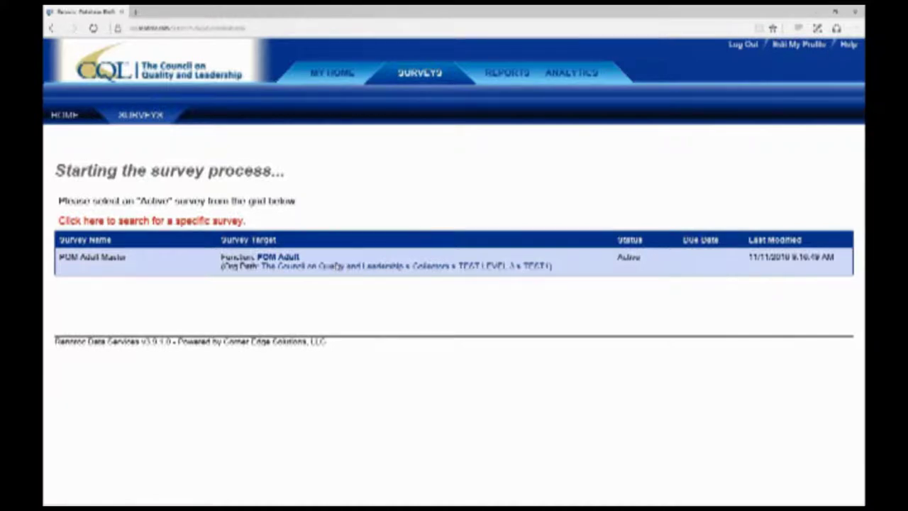
click(336, 266)
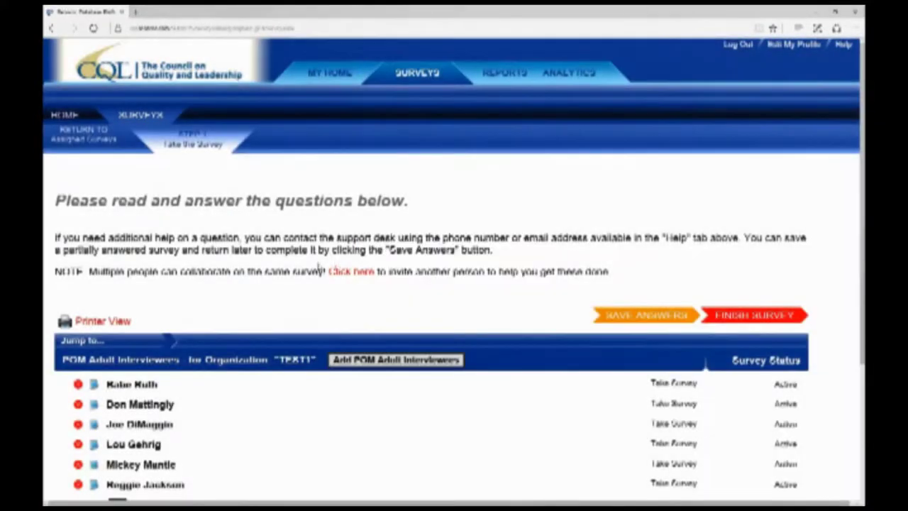
Step: Add a new POM Adult interviewee to the TEST1 organization using the person's full name
scroll(343, 246, down, 3)
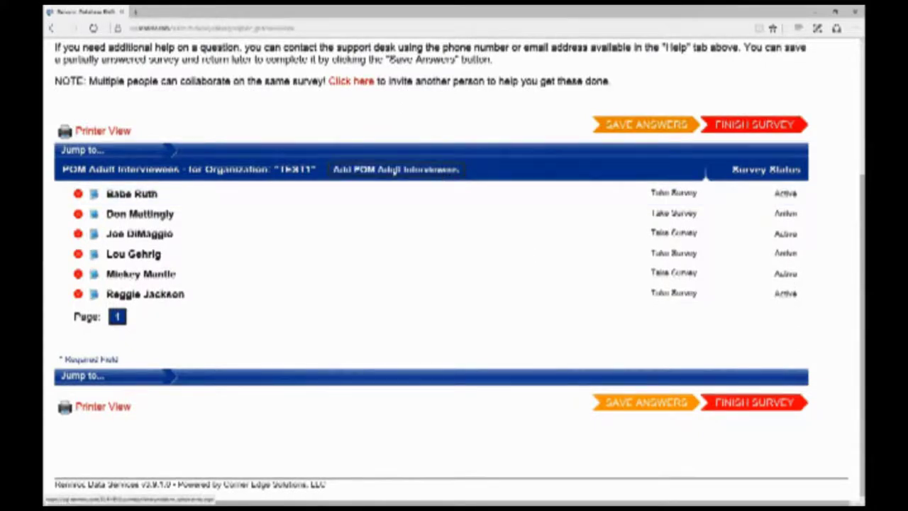
click(398, 171)
click(376, 237)
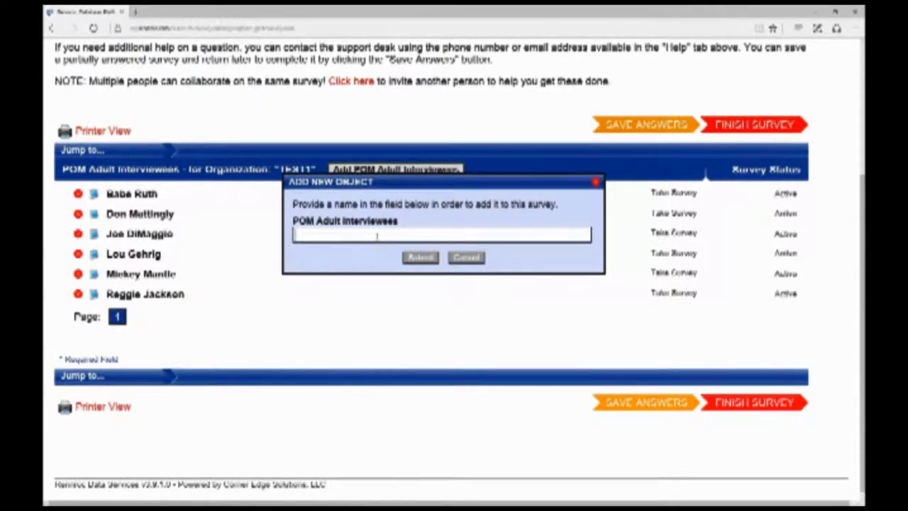
text(Dave Smith)
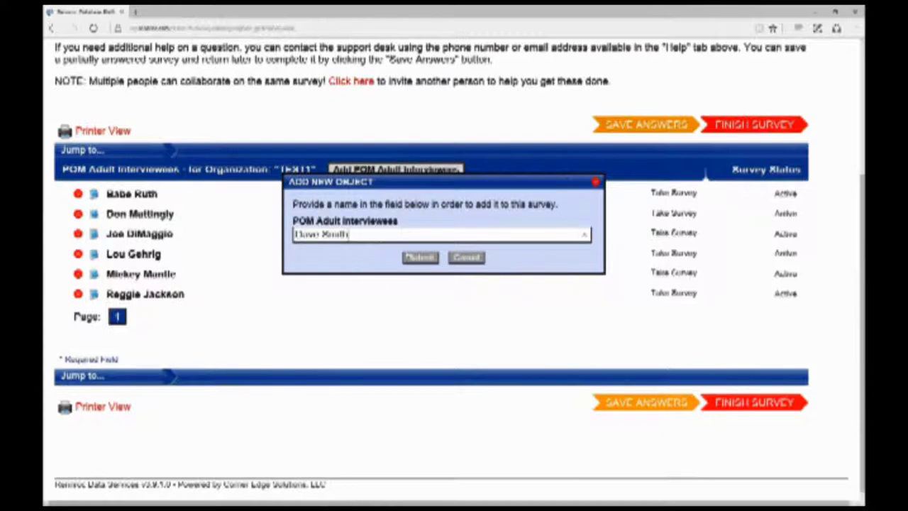
click(420, 257)
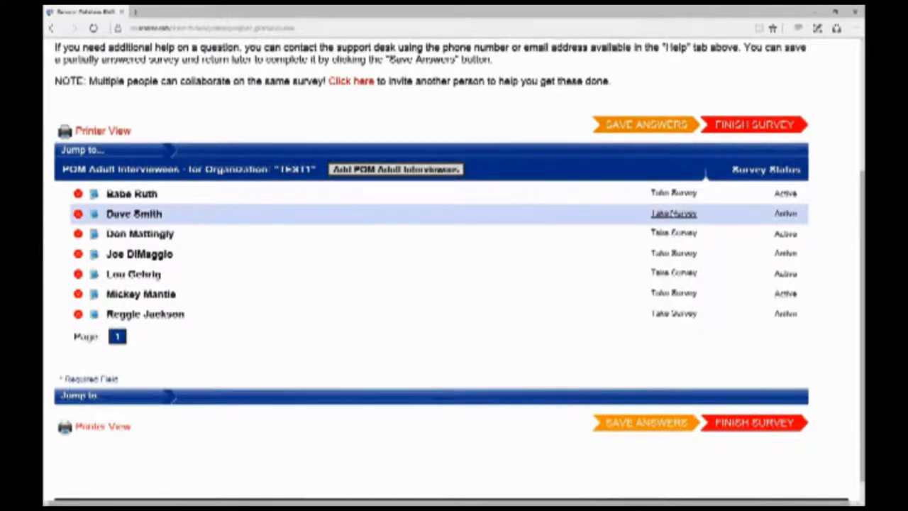
Step: Open the newly added interviewee's survey, examine its list of sections, and close the survey window
click(672, 213)
scroll(672, 213, down, 1)
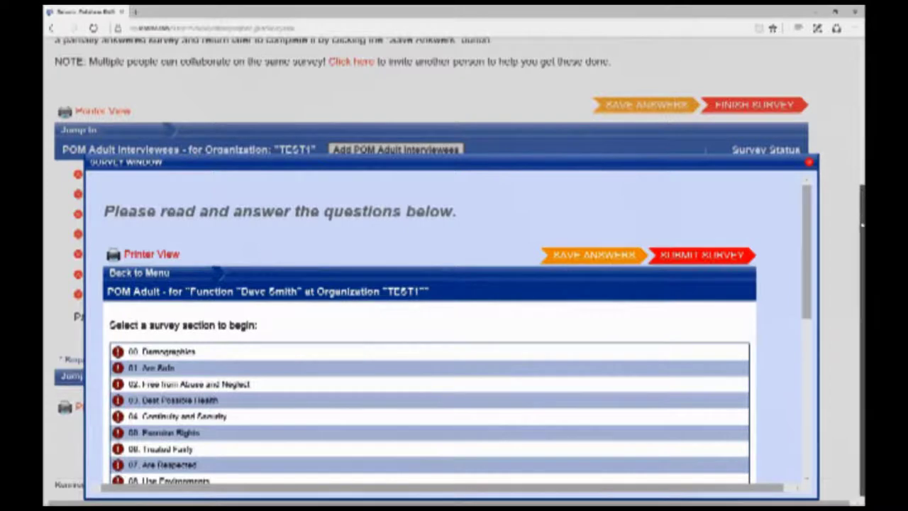
scroll(808, 224, down, 1)
scroll(808, 224, down, 1)
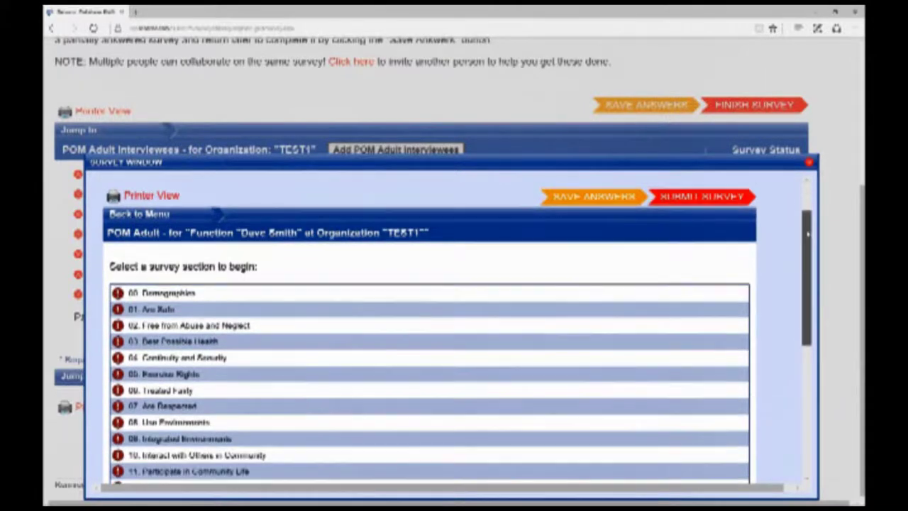
ctrl+scroll(783, 232, down, 3)
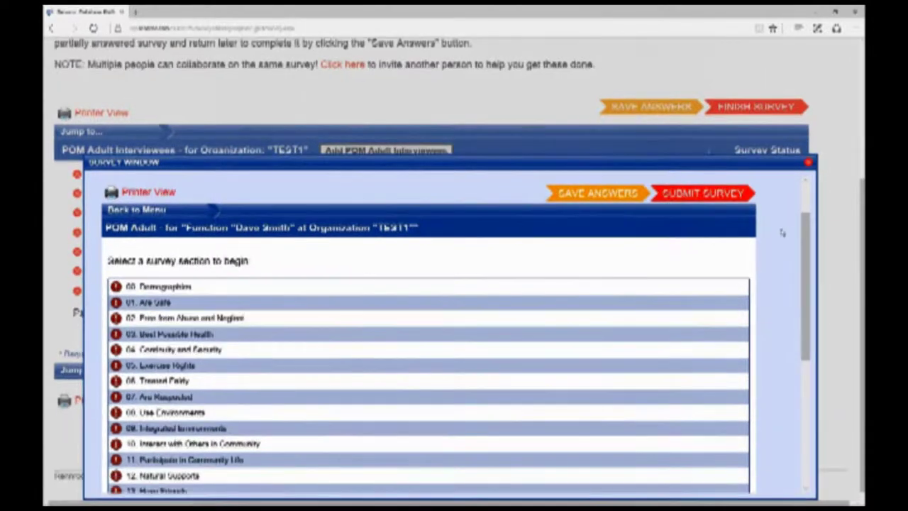
scroll(782, 236, down, 2)
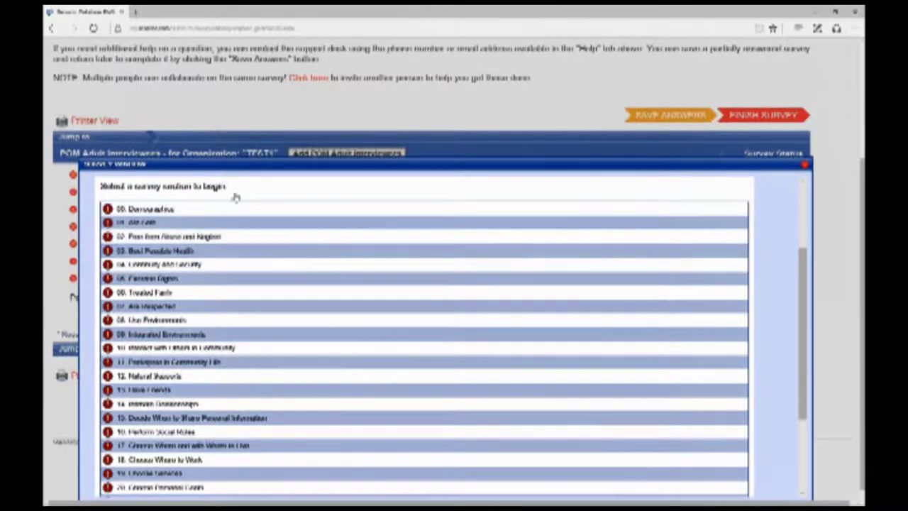
scroll(230, 330, down, 5)
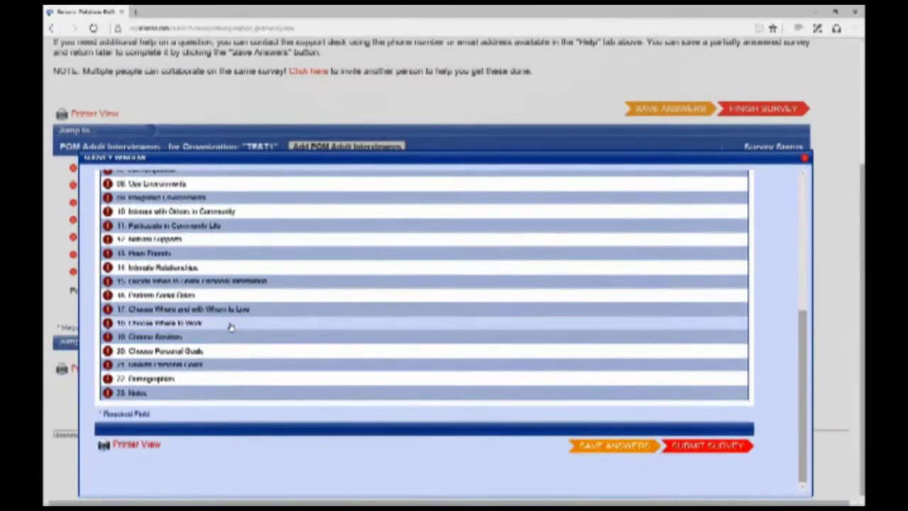
click(231, 327)
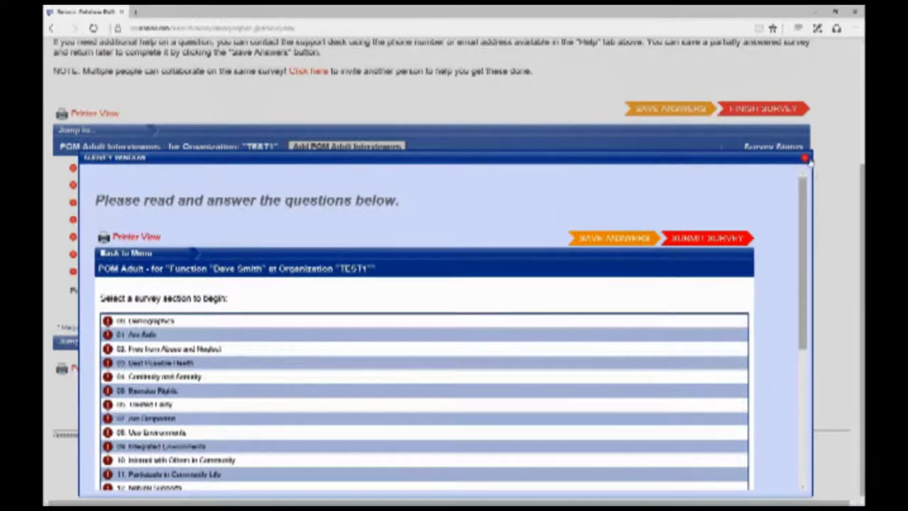
click(805, 159)
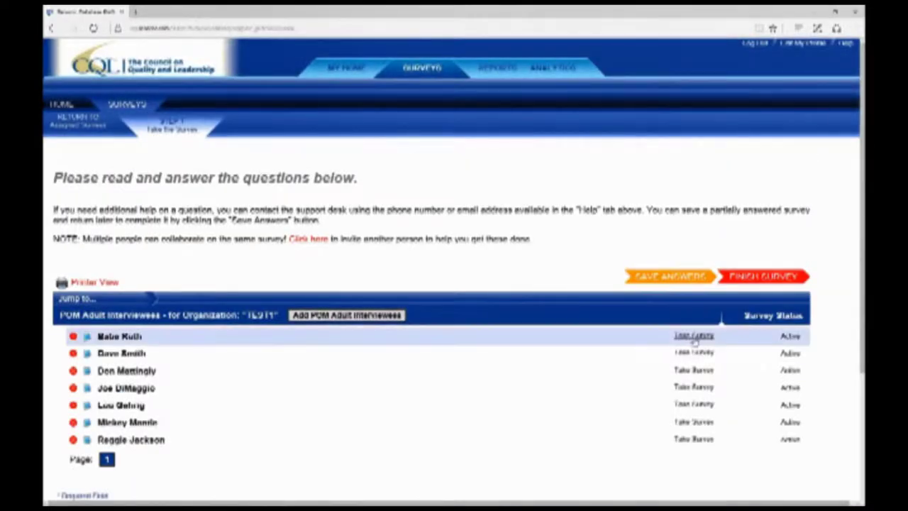
Step: Open the first listed interviewee's survey and review the opening questions of section 00. Demographics
click(693, 336)
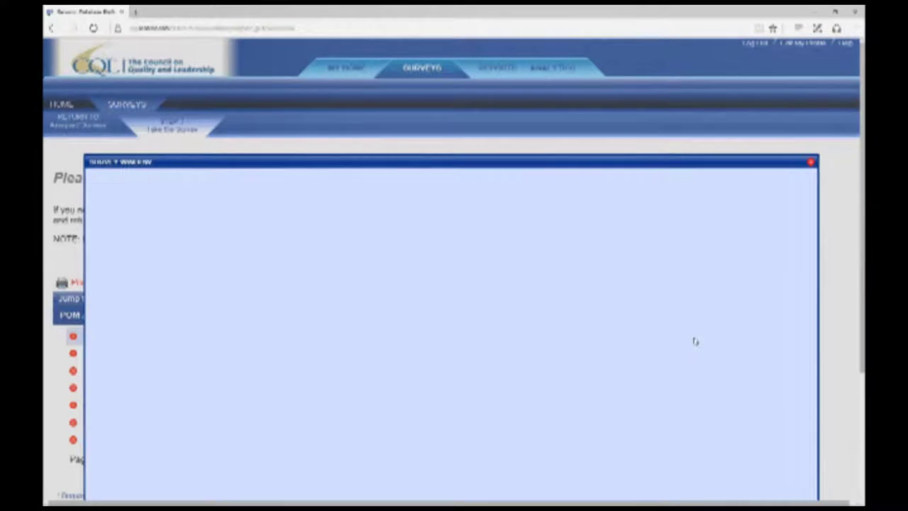
scroll(677, 326, down, 1)
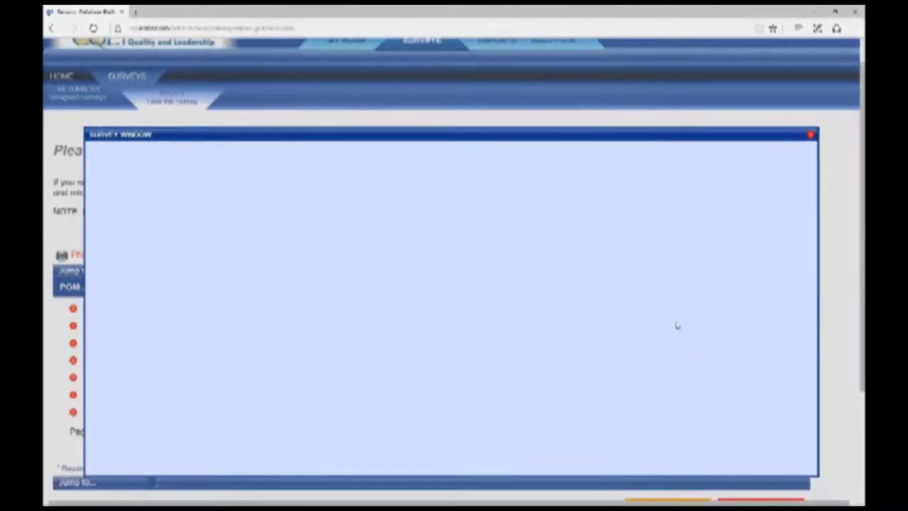
scroll(677, 325, down, 1)
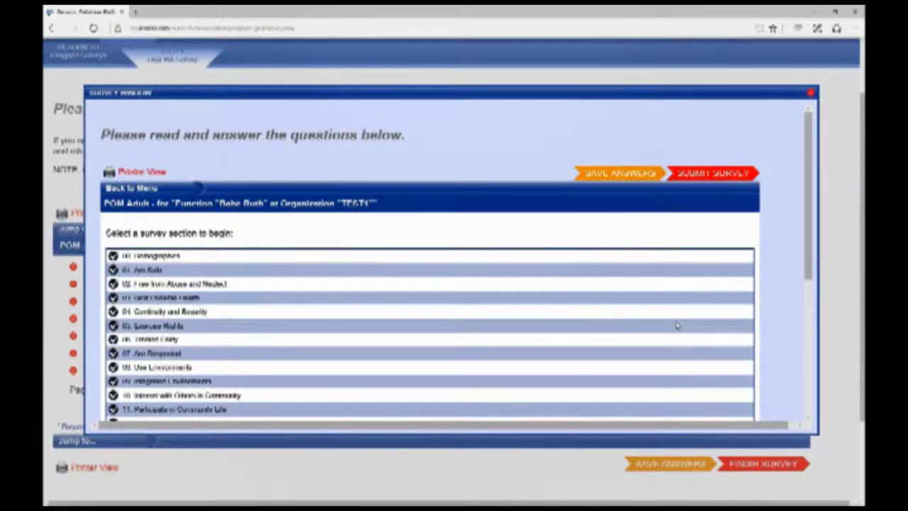
click(150, 257)
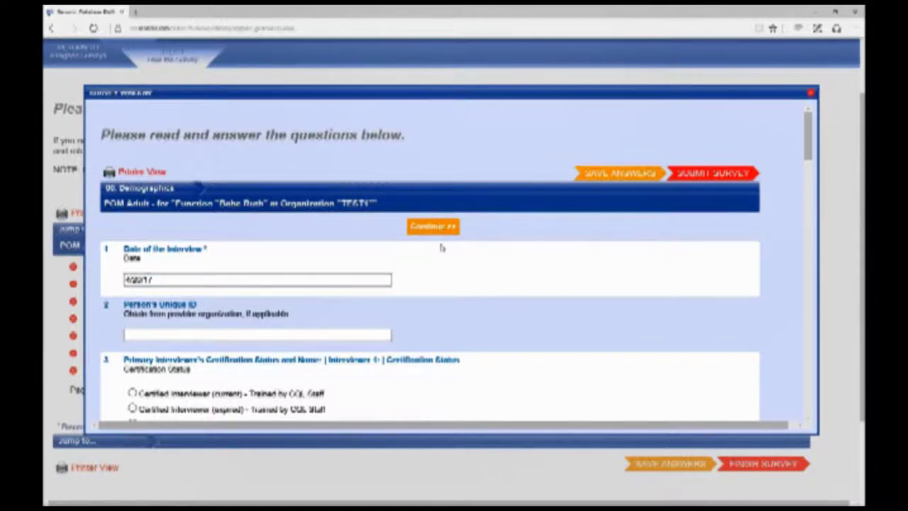
scroll(438, 273, down, 1)
scroll(440, 279, down, 3)
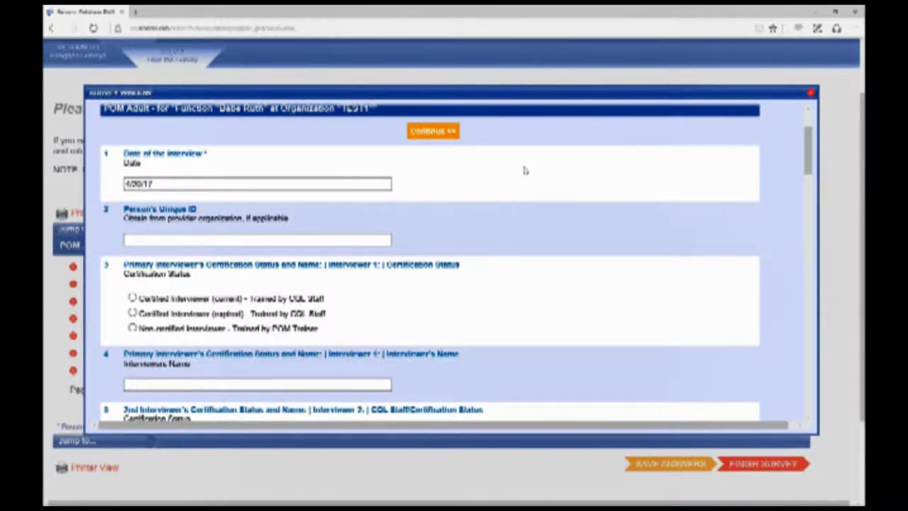
scroll(300, 150, up, 2)
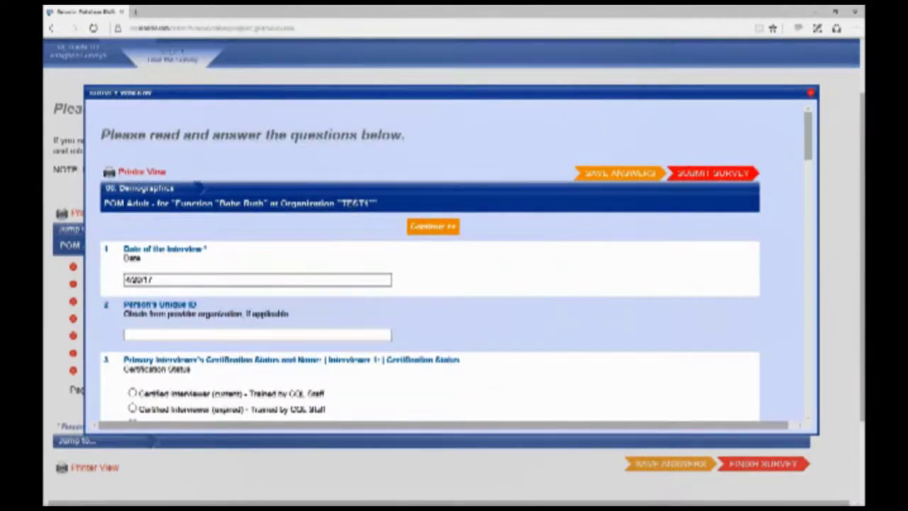
Step: Switch the survey to section 04. Continuity and Security and view its first questions
click(152, 194)
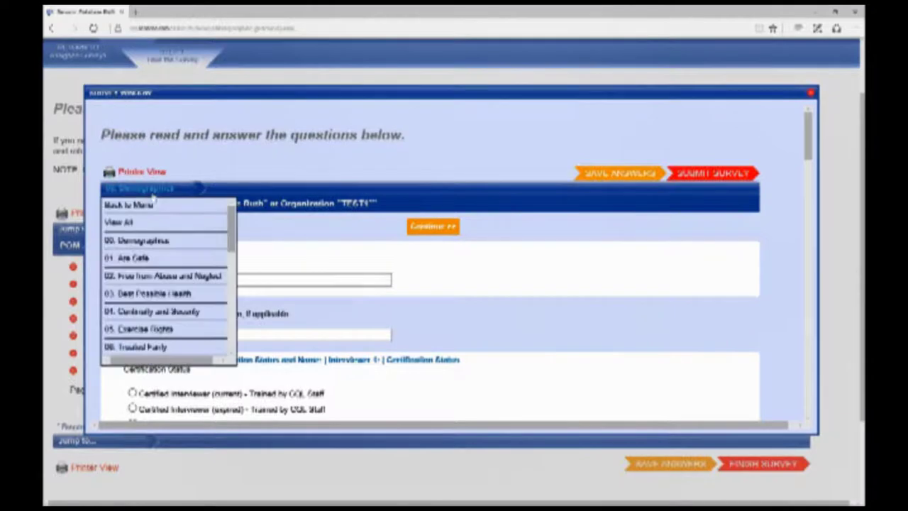
scroll(152, 284, down, 1)
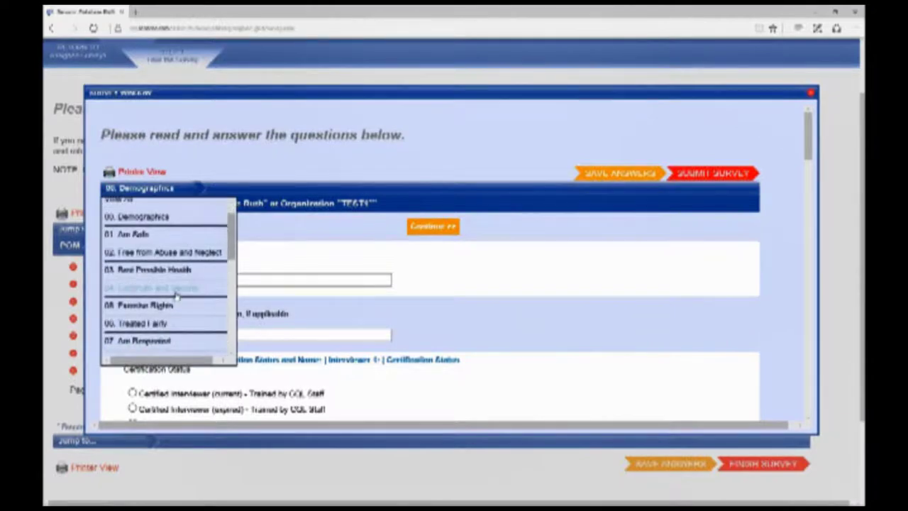
click(177, 295)
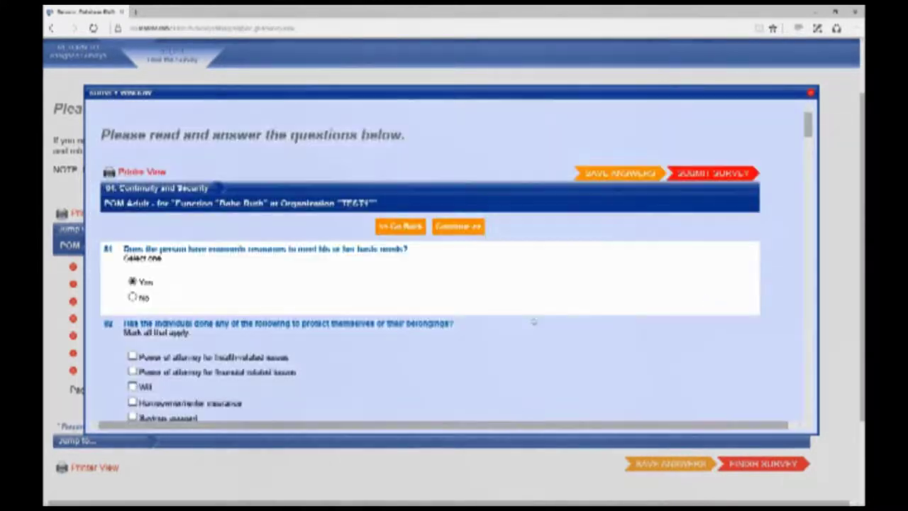
scroll(452, 319, down, 3)
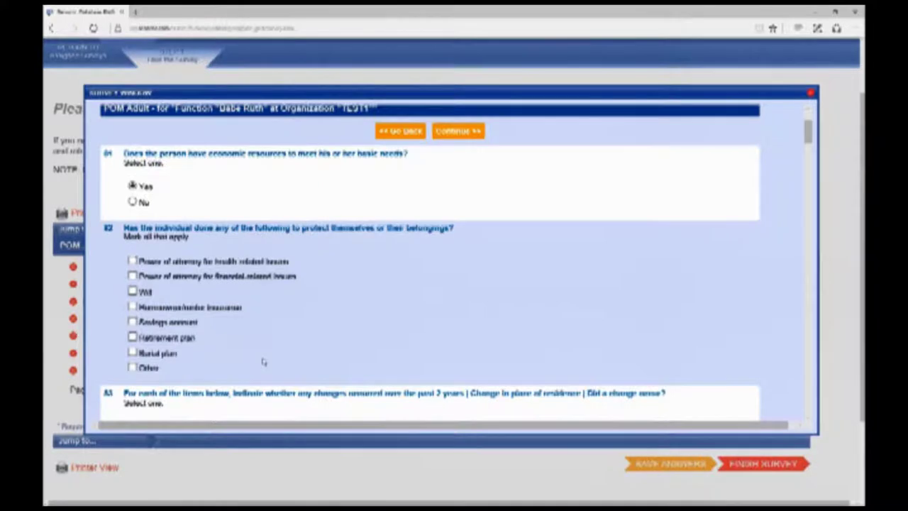
Step: In question 82 about protecting belongings, mark Other and enter the description "More details here"
scroll(263, 361, down, 2)
click(132, 319)
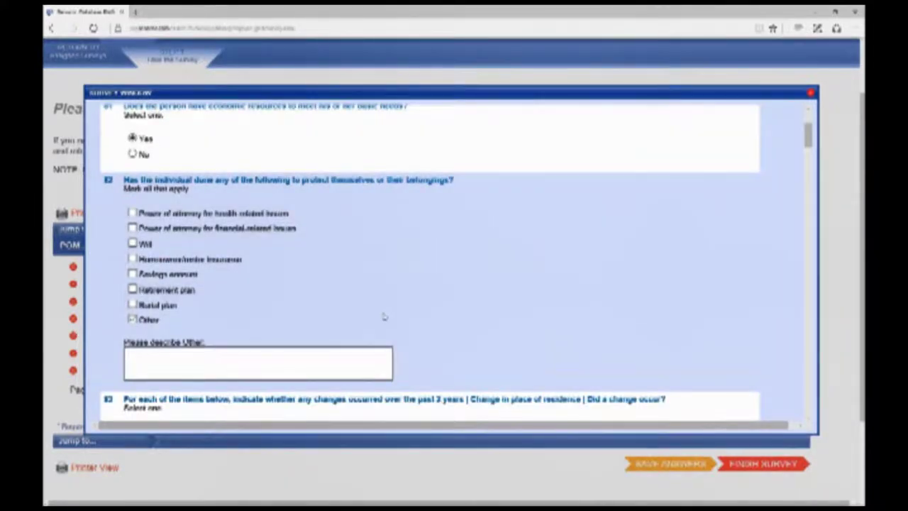
click(320, 352)
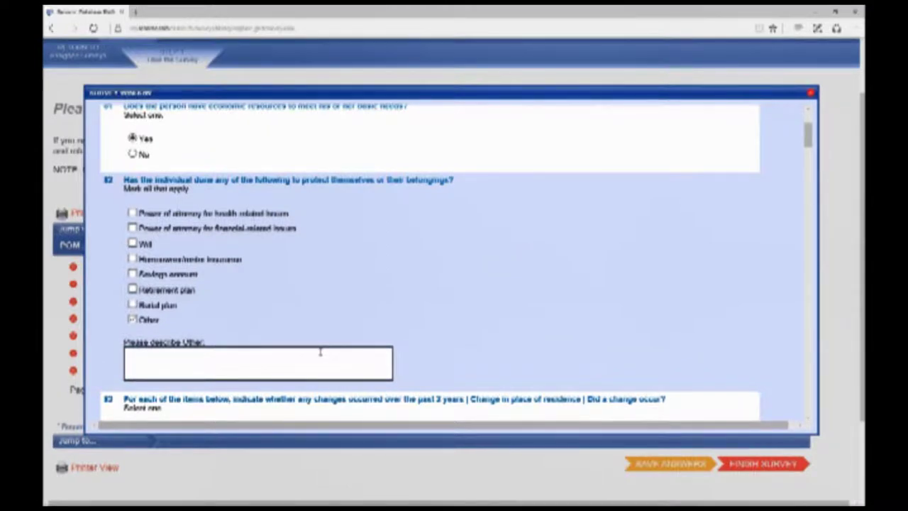
text(More details here)
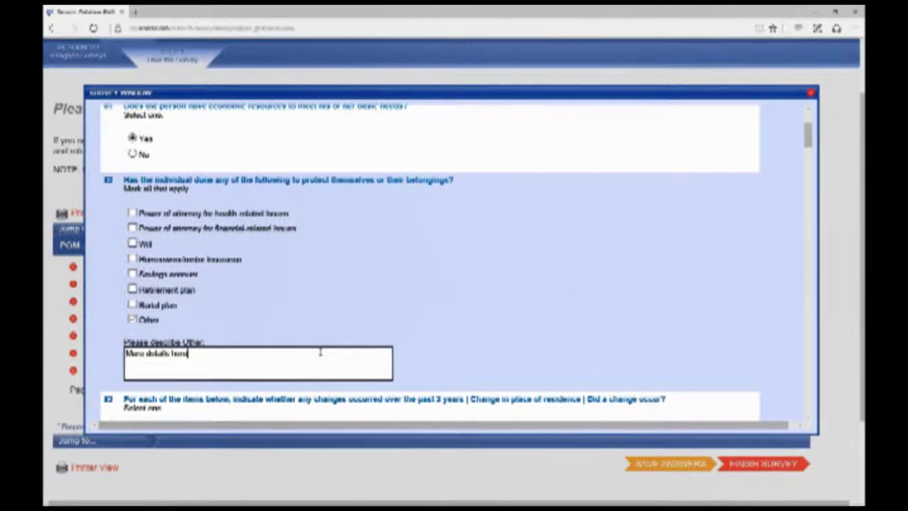
Step: Try answering Yes to question 85 about a roommate/housemate change, and set the answer back to No
scroll(320, 352, down, 5)
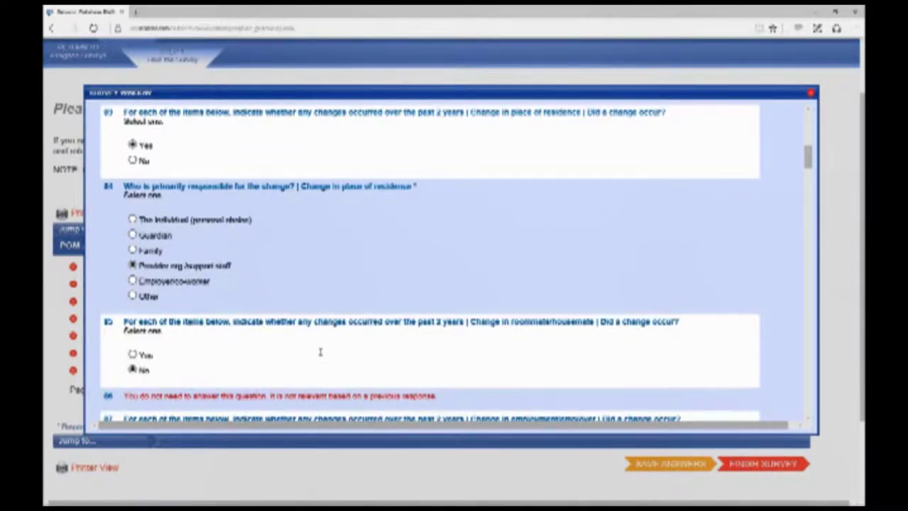
scroll(320, 352, down, 5)
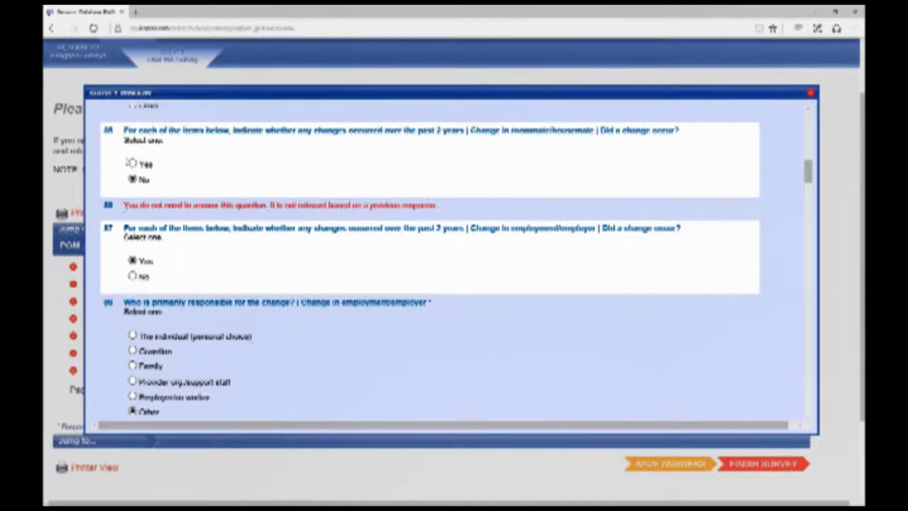
click(132, 164)
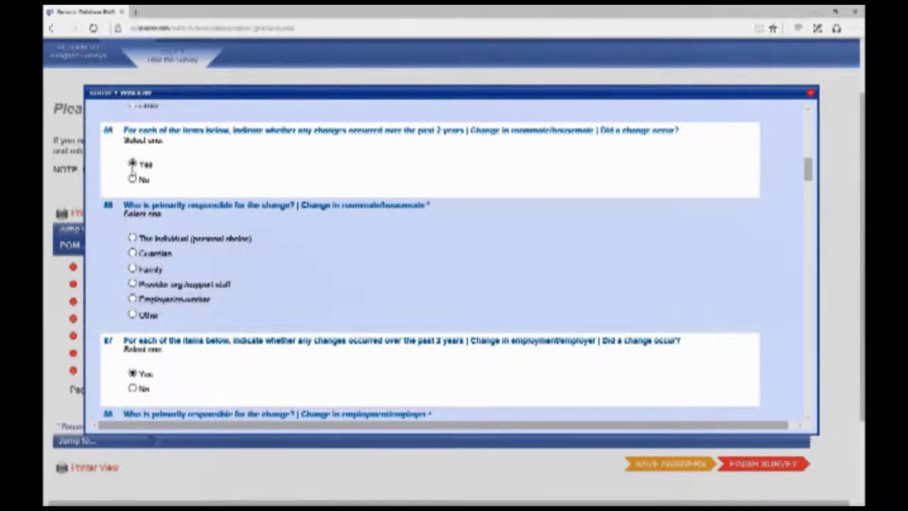
click(133, 179)
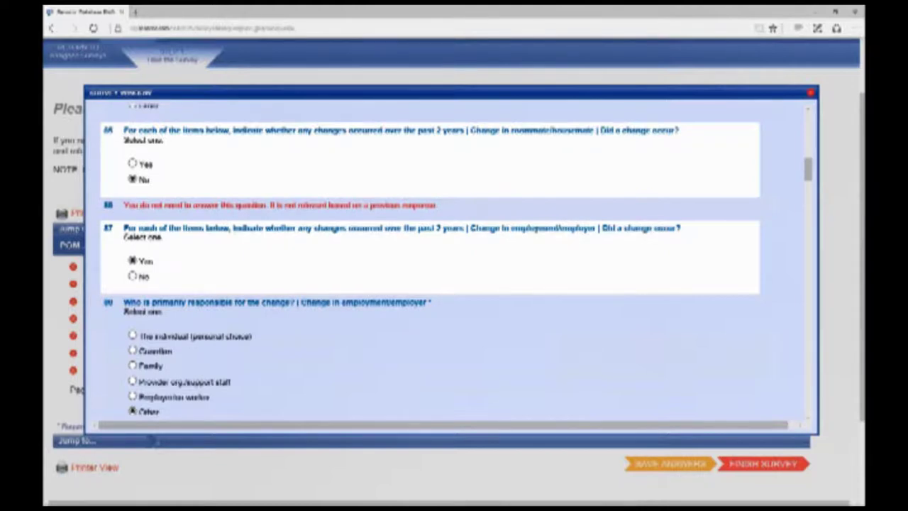
Step: Review the remaining Continuity and Security questions through question 122, return to the start of the section, and close the survey window
scroll(547, 248, down, 5)
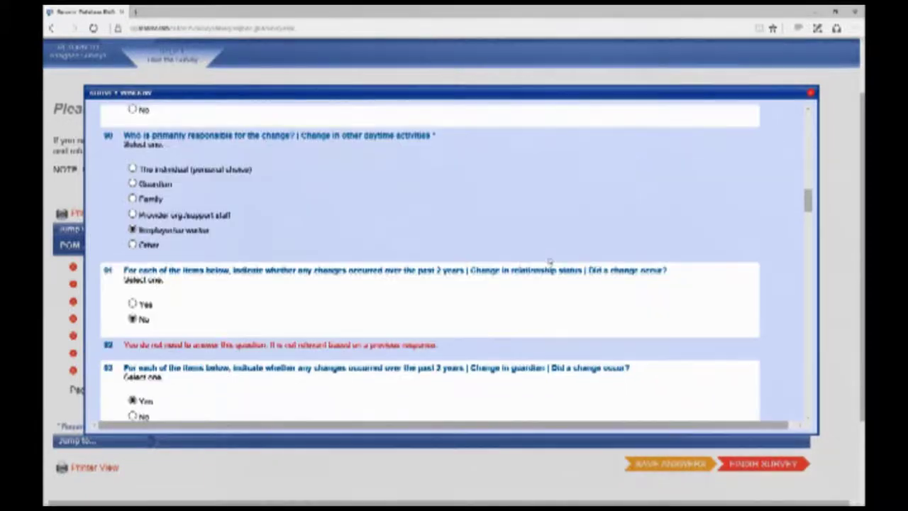
scroll(550, 262, down, 15)
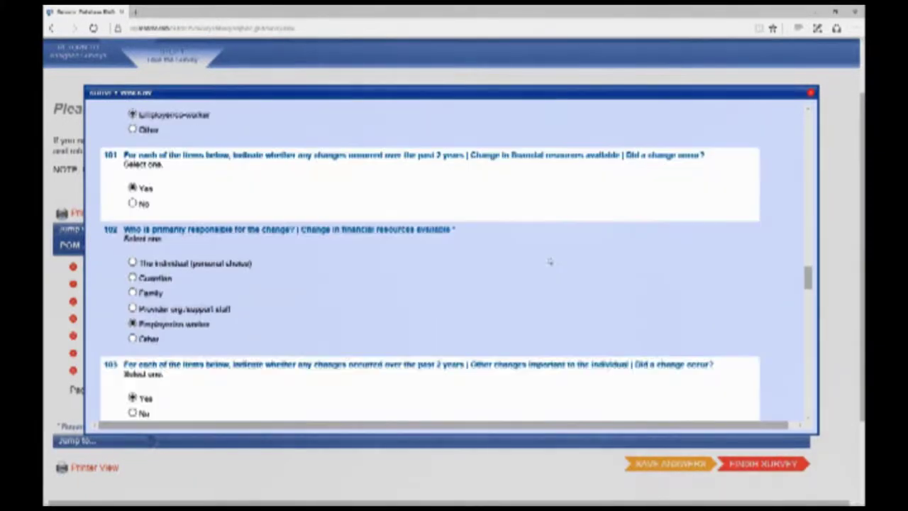
scroll(550, 262, down, 20)
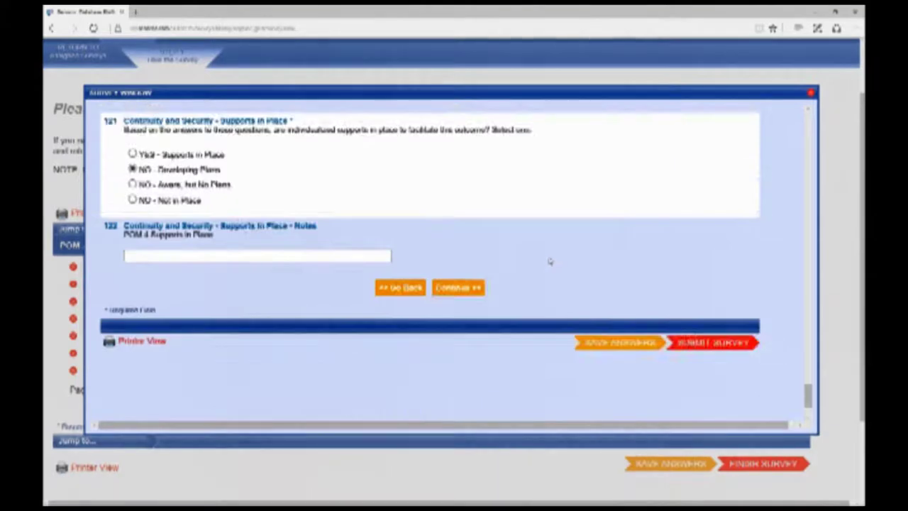
scroll(545, 259, up, 5)
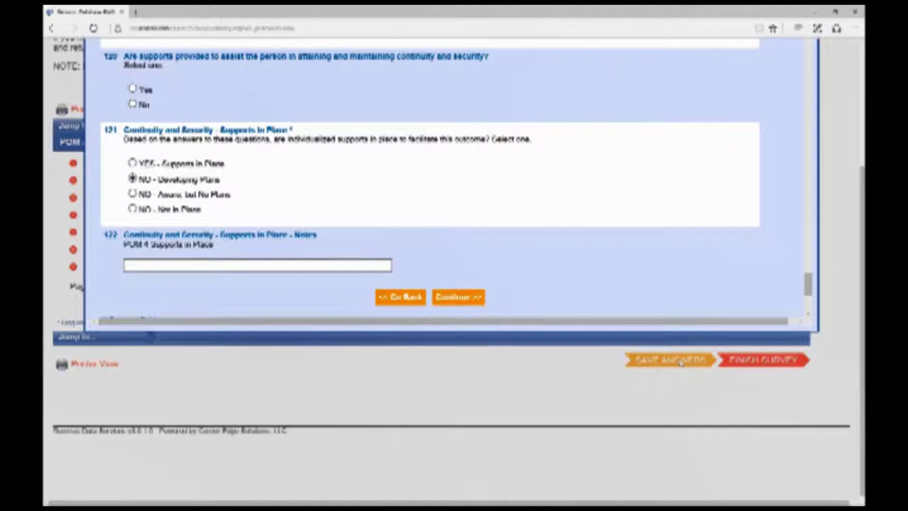
scroll(494, 293, up, 3)
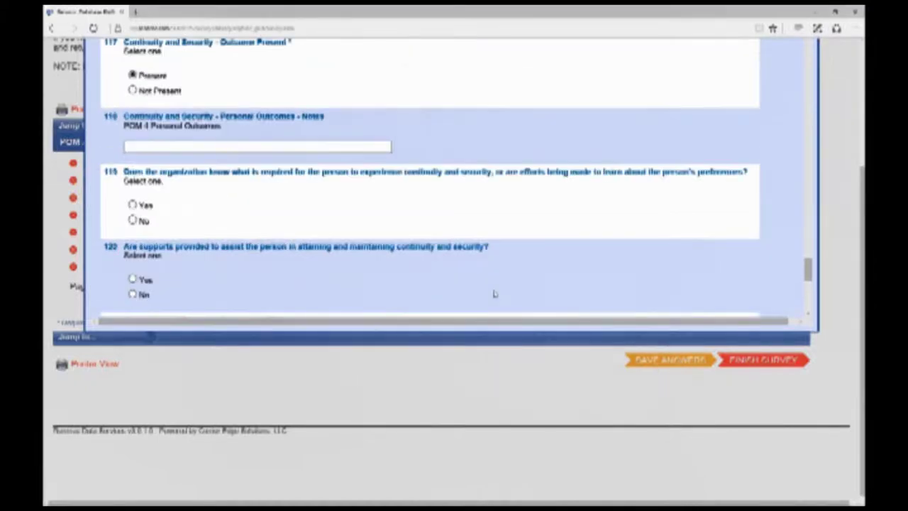
scroll(620, 282, down, 5)
click(642, 161)
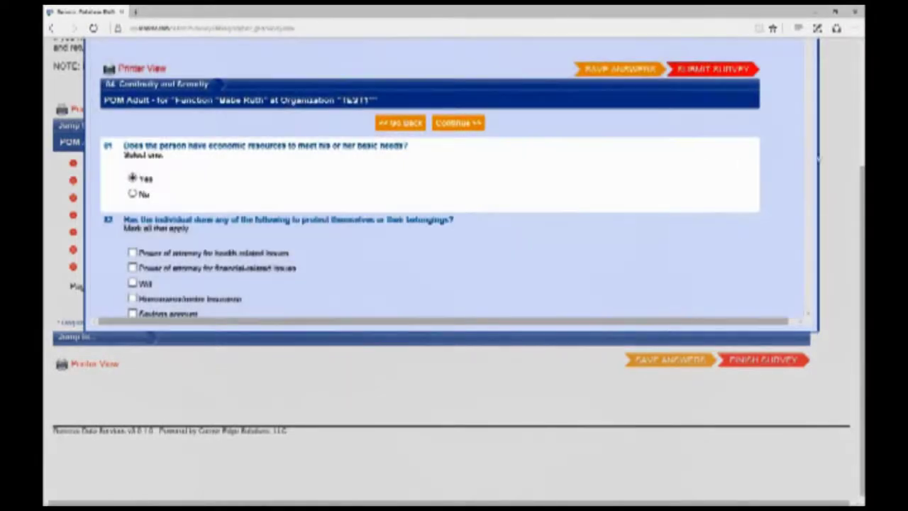
scroll(862, 170, up, 1)
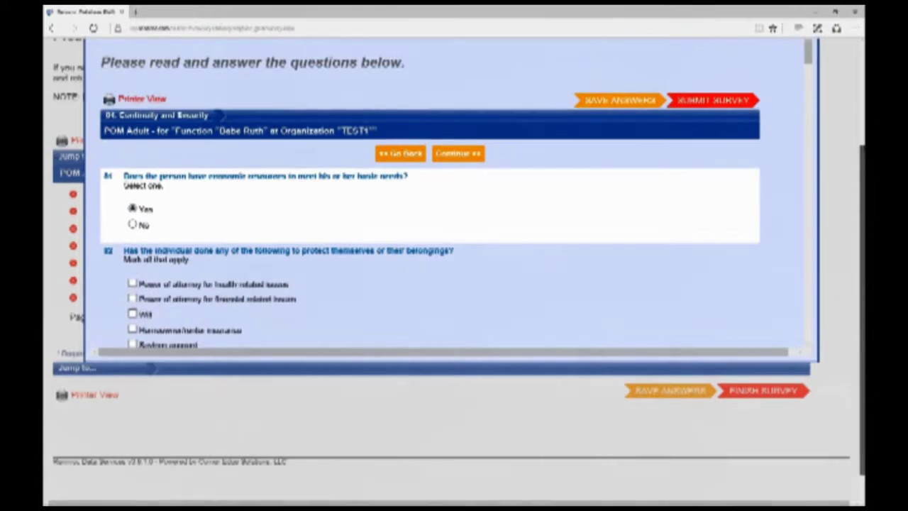
scroll(861, 170, up, 1)
scroll(862, 171, down, 1)
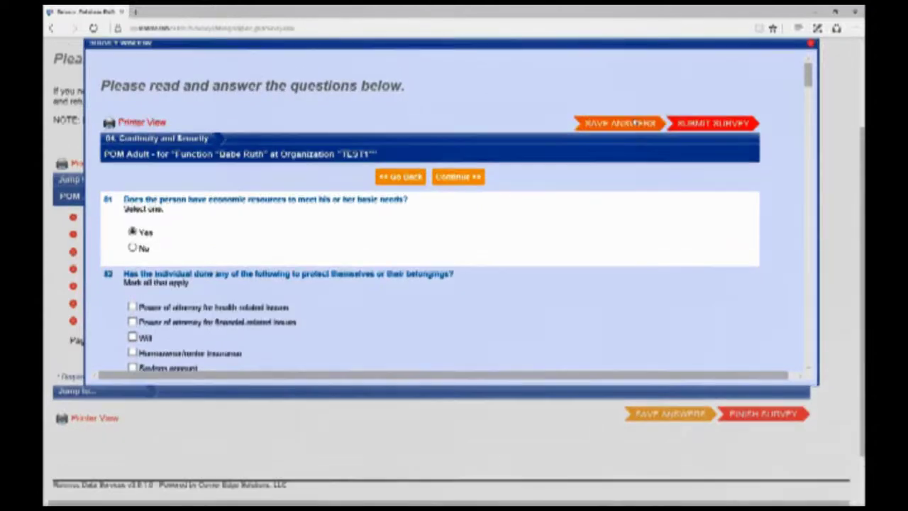
scroll(634, 117, up, 2)
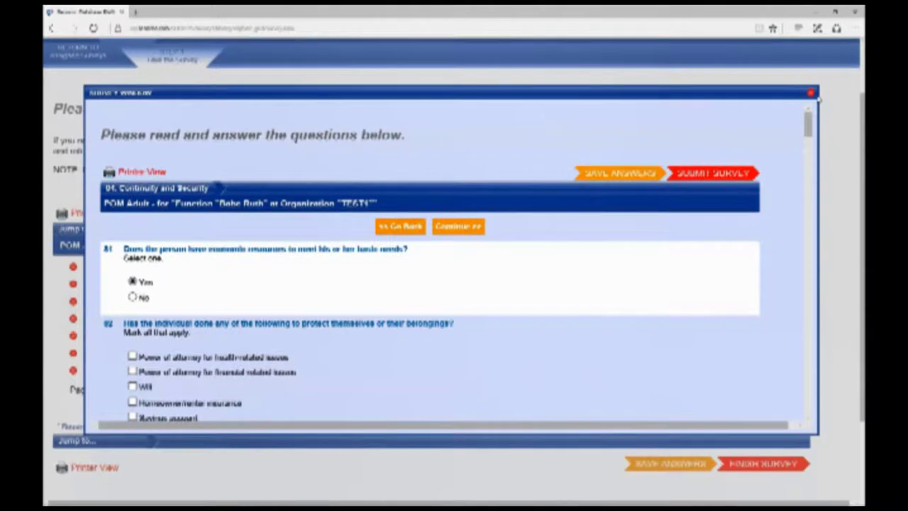
click(811, 93)
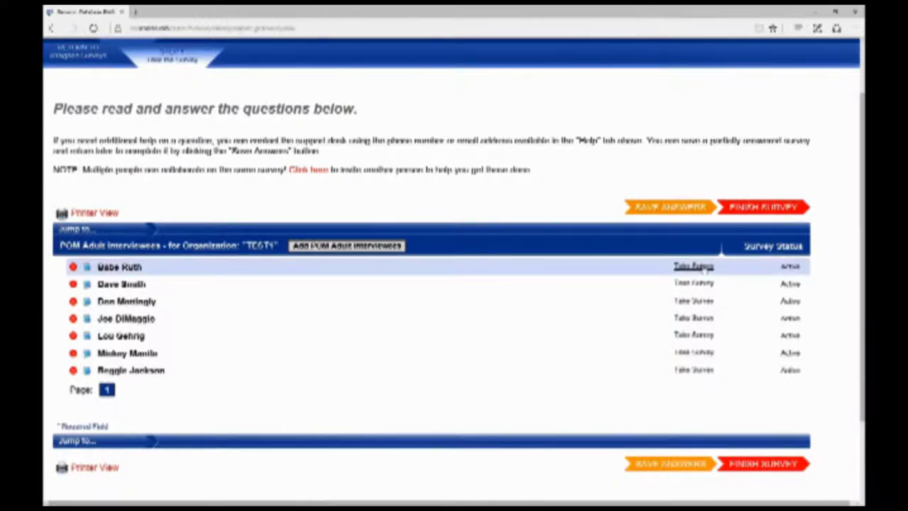
Step: Reopen the first listed interviewee's survey, submit it, and close the survey results
click(693, 266)
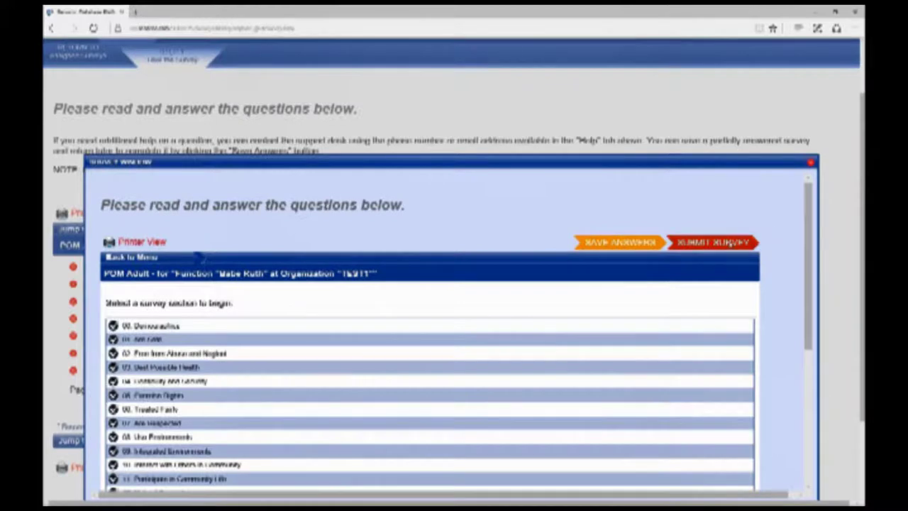
click(730, 245)
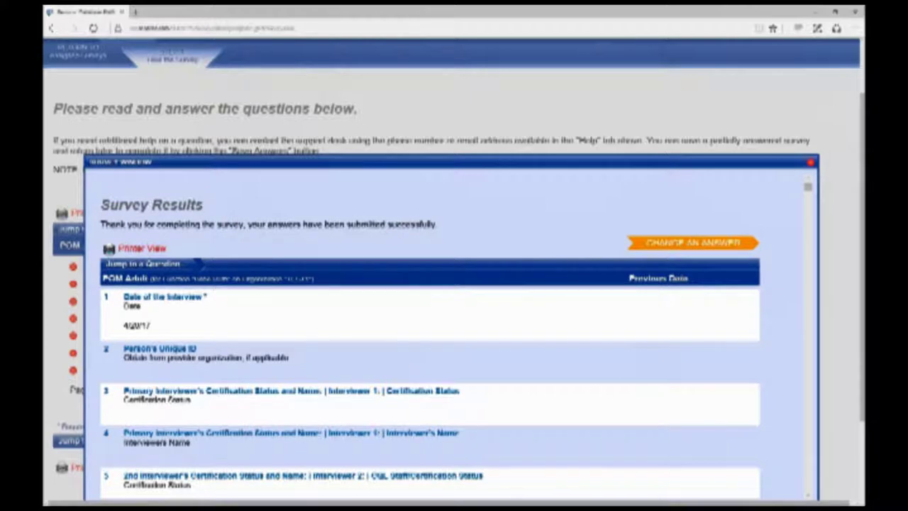
click(812, 164)
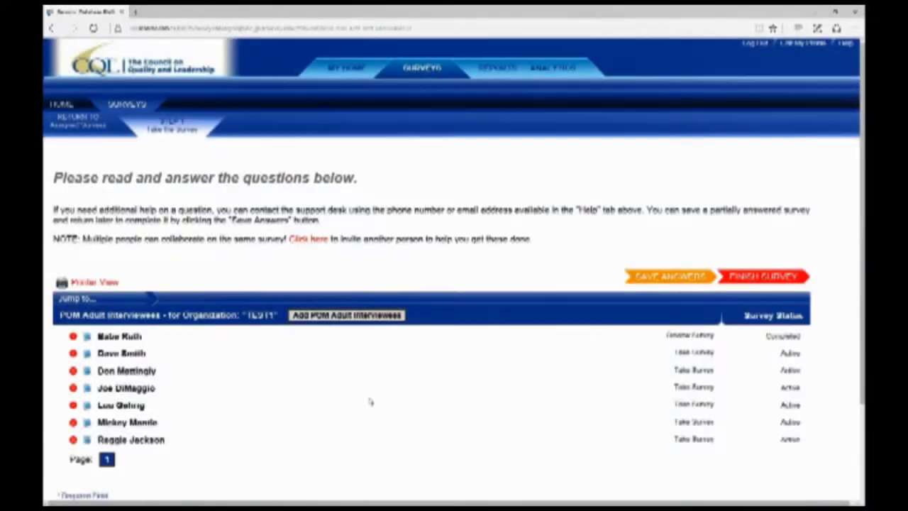
Step: Examine the section lists of the second and third listed interviewees' surveys, viewing 00. Demographics in the second, and close each survey
scroll(369, 400, down, 1)
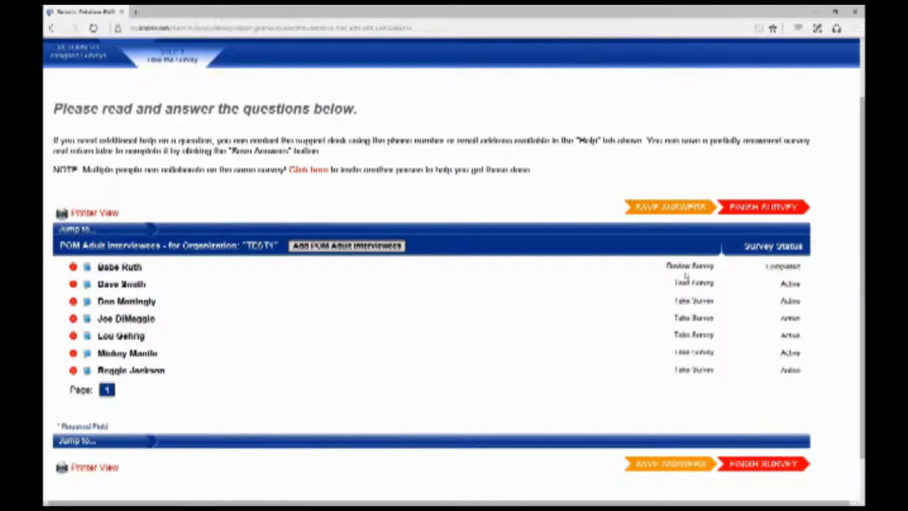
click(692, 285)
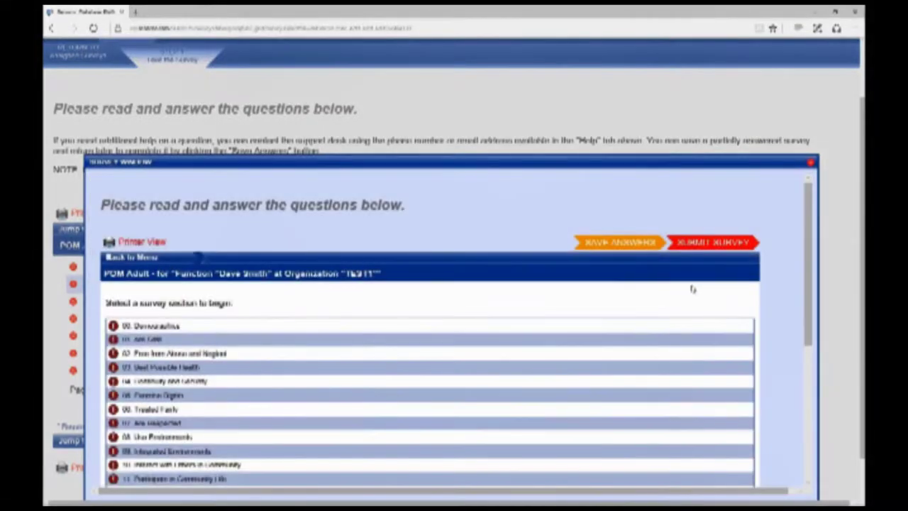
scroll(675, 293, down, 3)
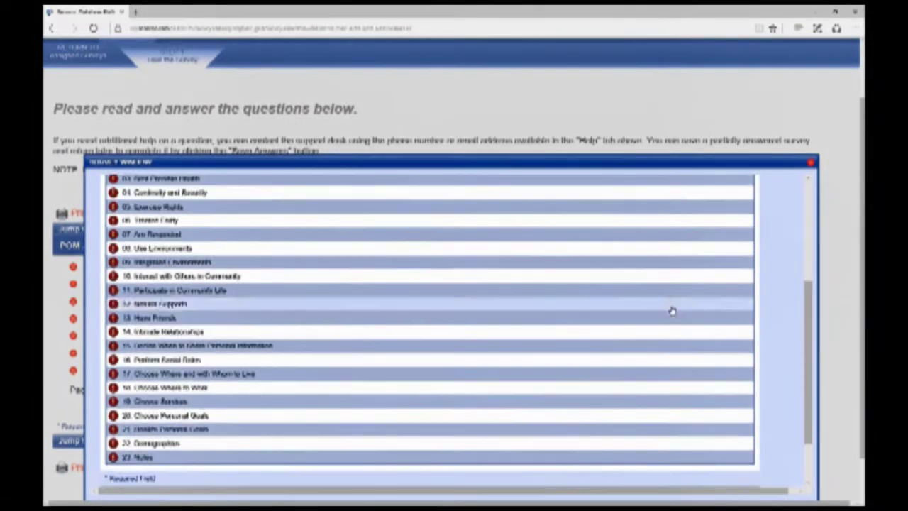
scroll(653, 323, up, 5)
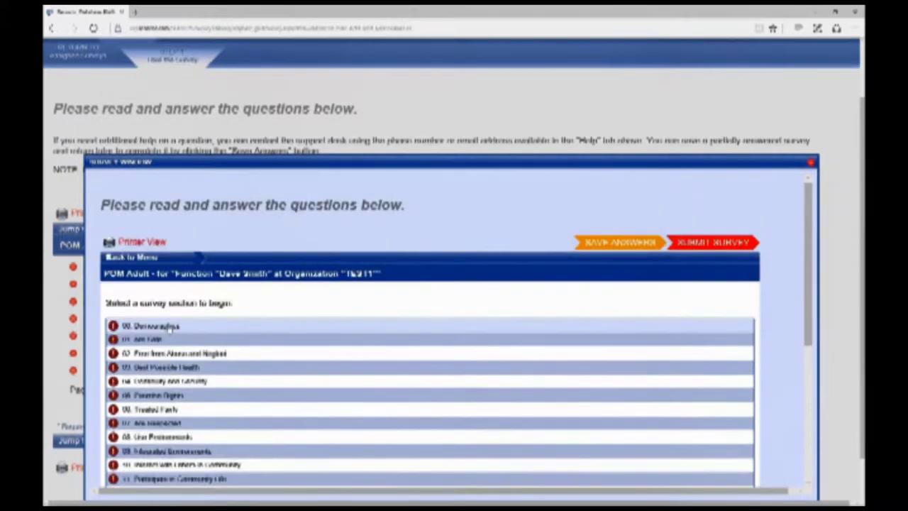
click(170, 326)
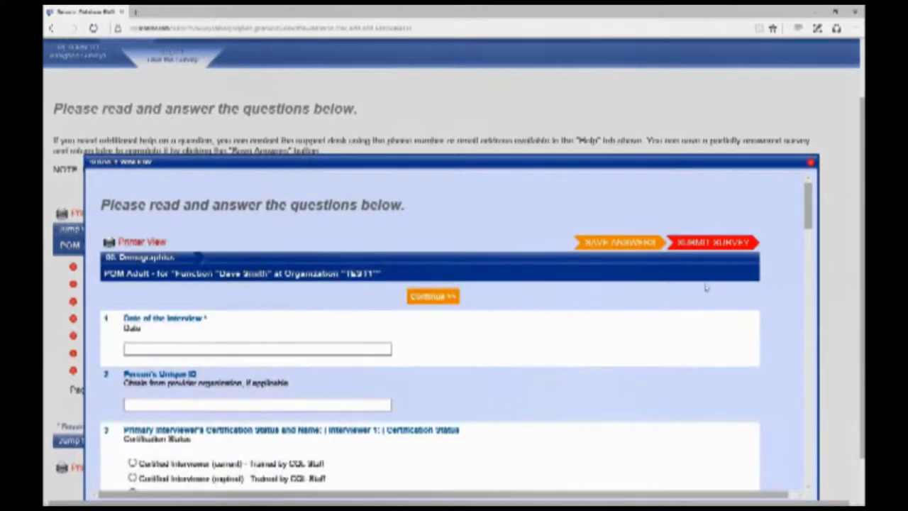
click(811, 162)
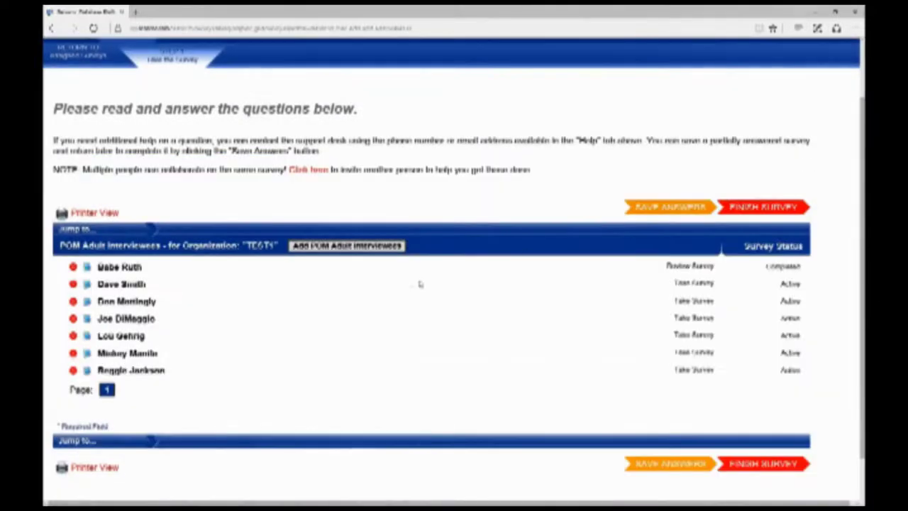
click(696, 302)
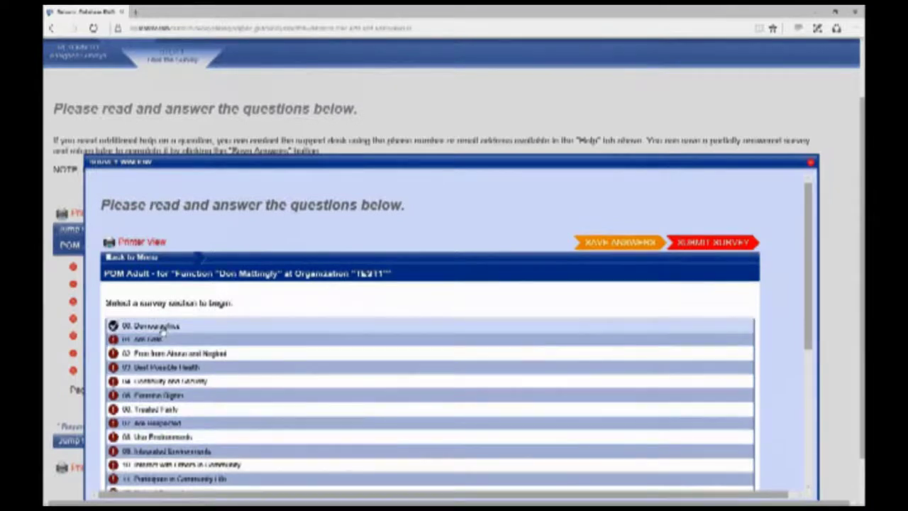
click(811, 163)
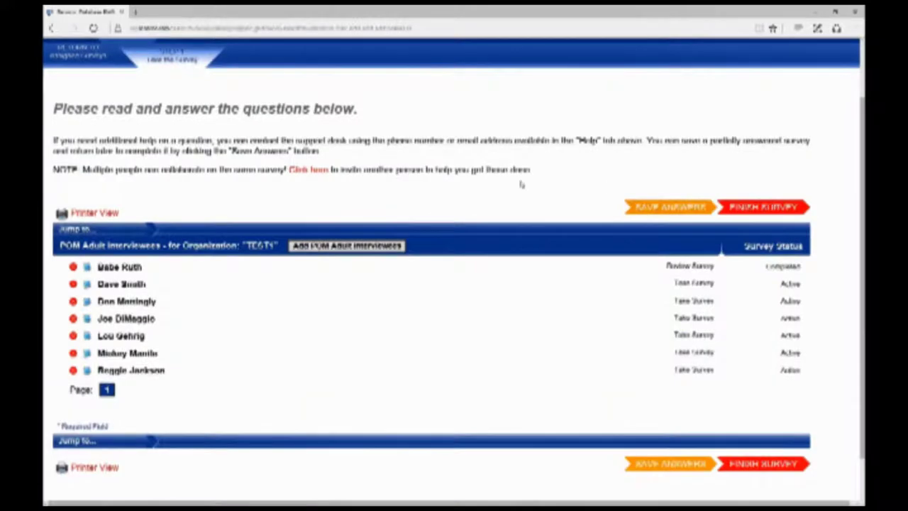
Step: View the new delegation request form for inviting a survey collaborator and close it without submitting
click(321, 176)
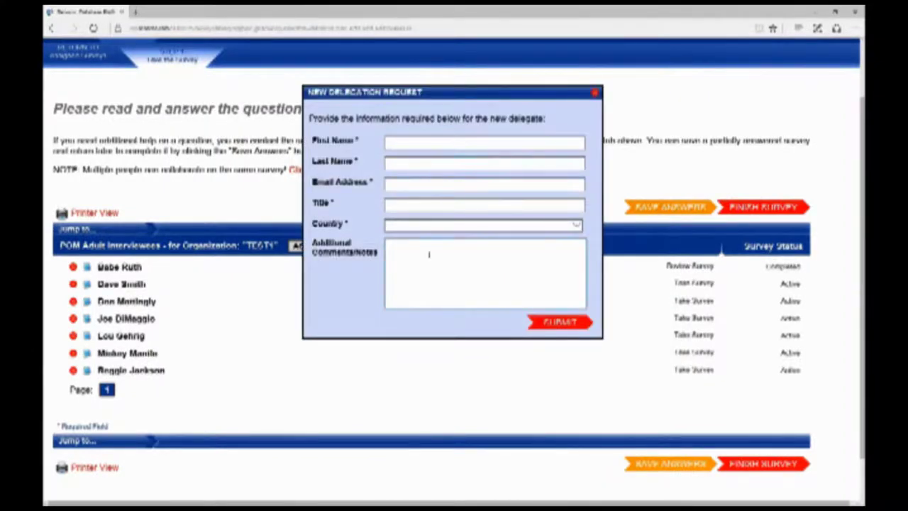
click(600, 94)
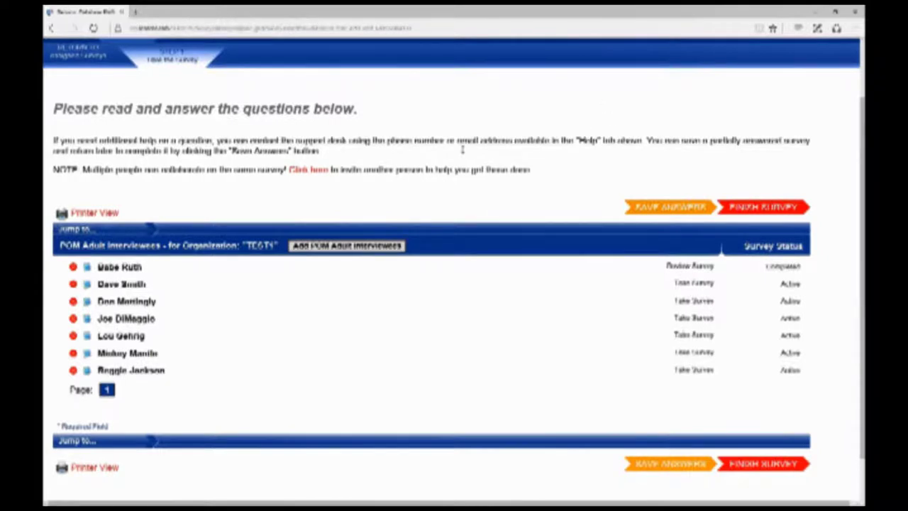
Step: Go to the report inbox, view the TEST1 Data Export request details, and run that report again
scroll(463, 149, up, 2)
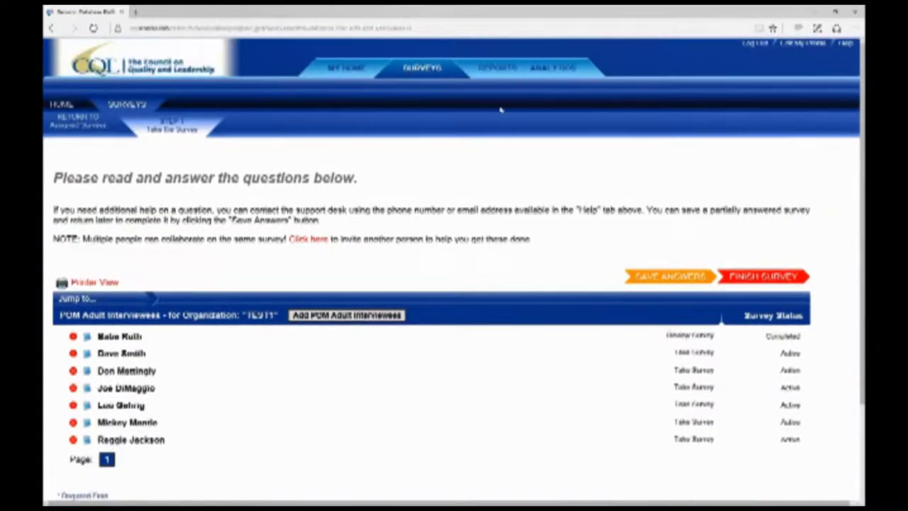
click(507, 70)
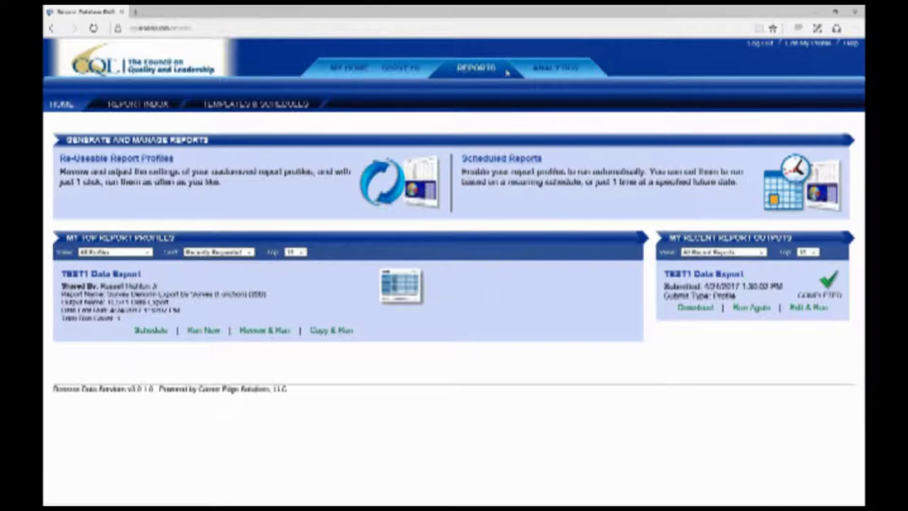
click(159, 107)
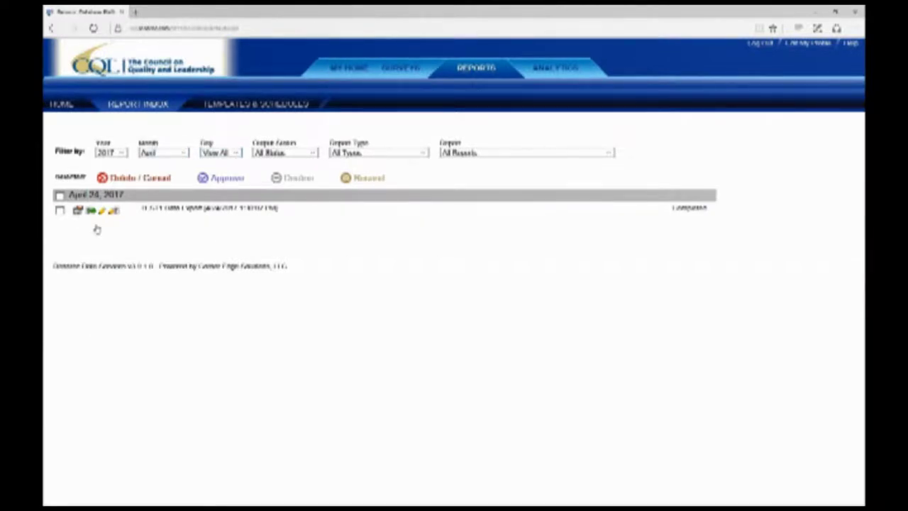
mouse_move(76, 211)
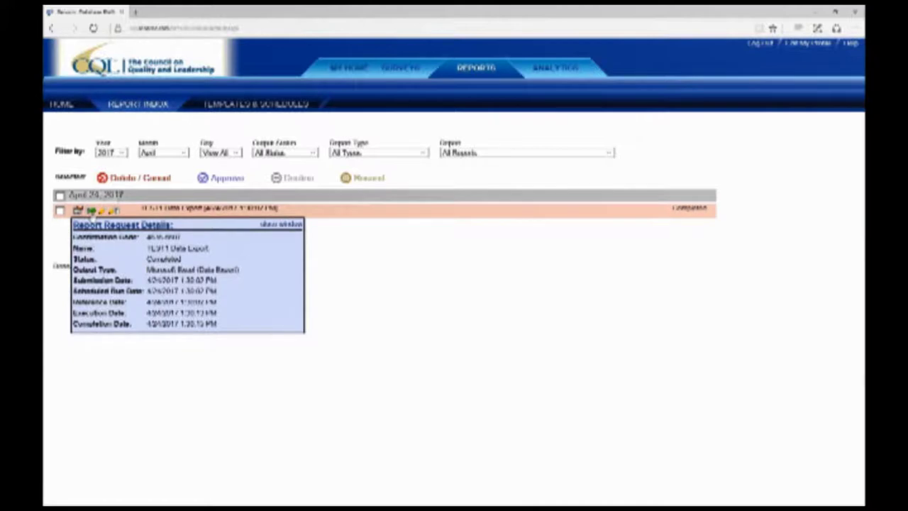
click(91, 211)
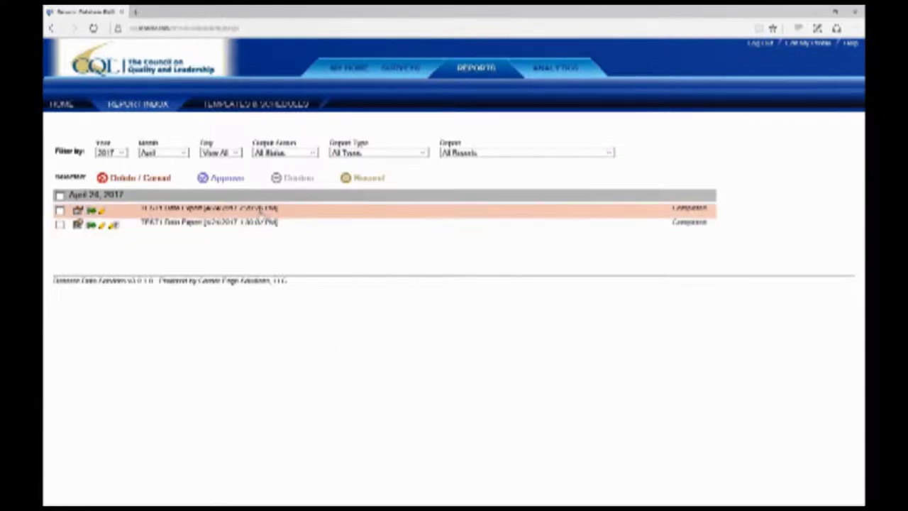
Step: Download the newest TEST1 Data Export output and open it in Excel
click(262, 208)
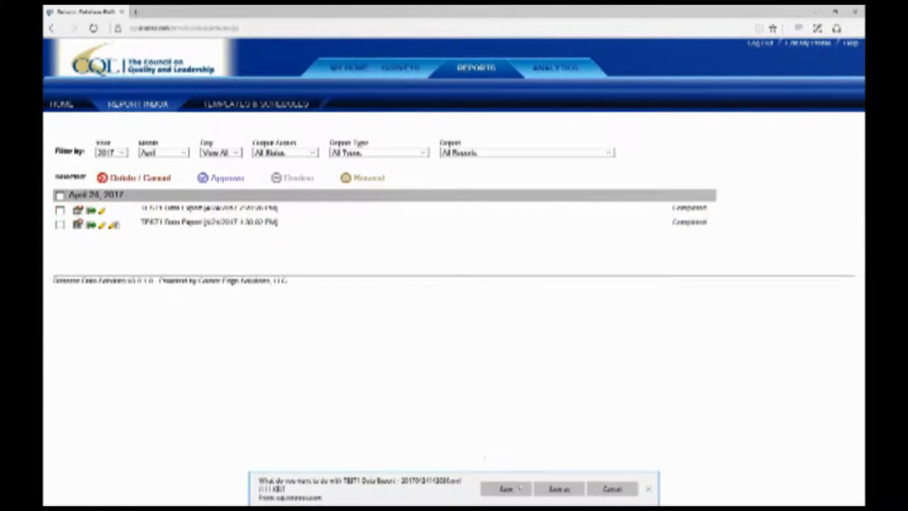
click(507, 490)
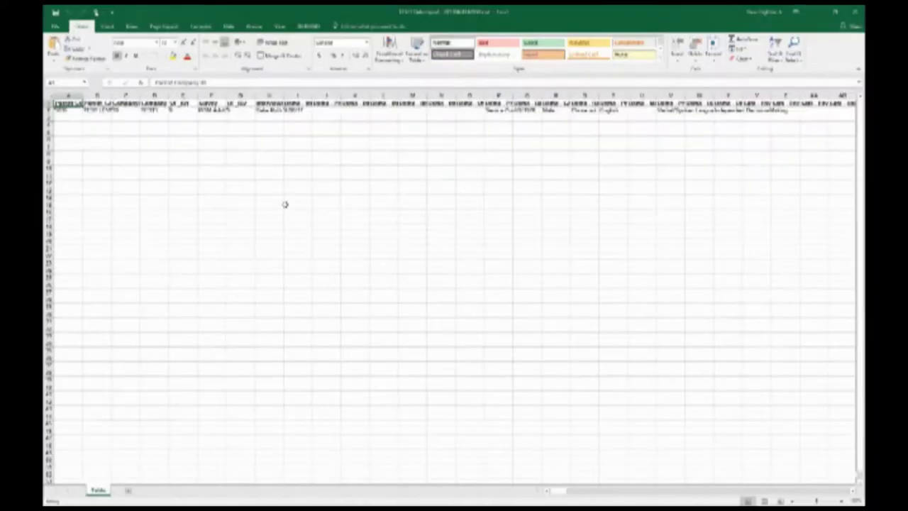
scroll(284, 204, up, 2)
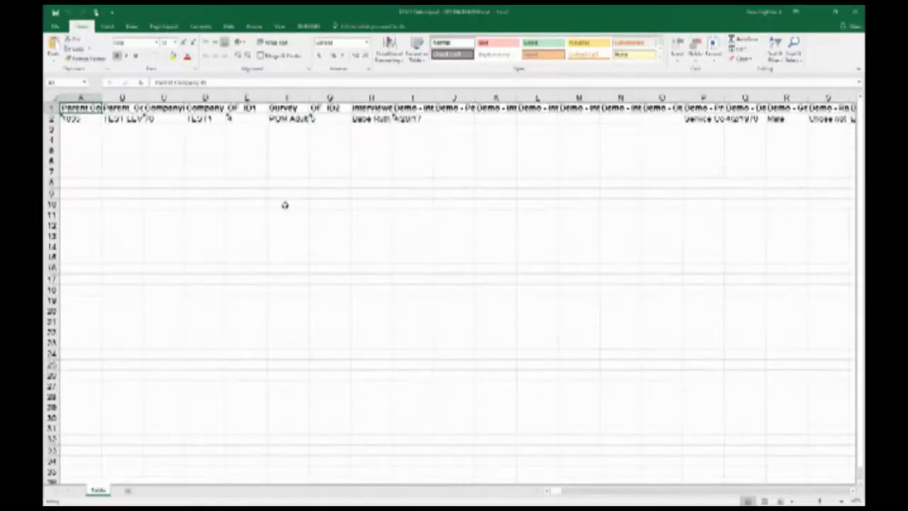
Step: Auto-fit the width of all columns in the exported worksheet to their contents
click(277, 190)
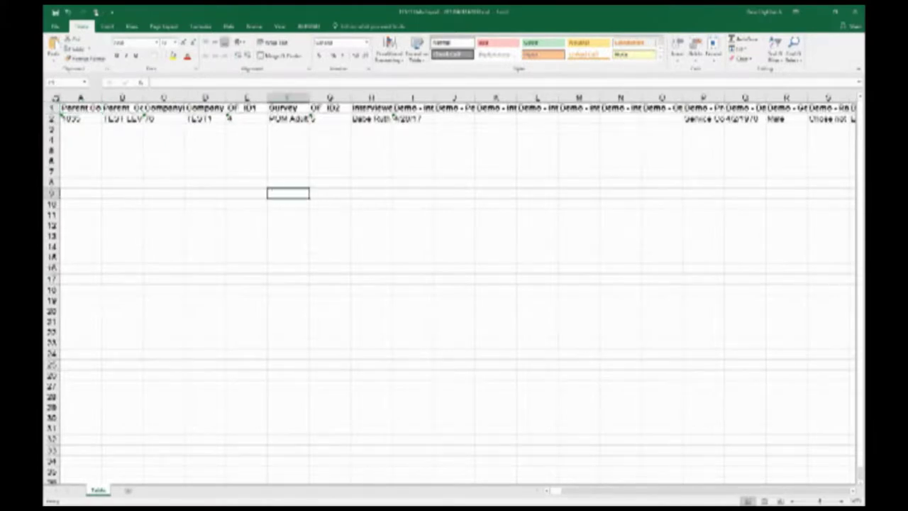
click(56, 98)
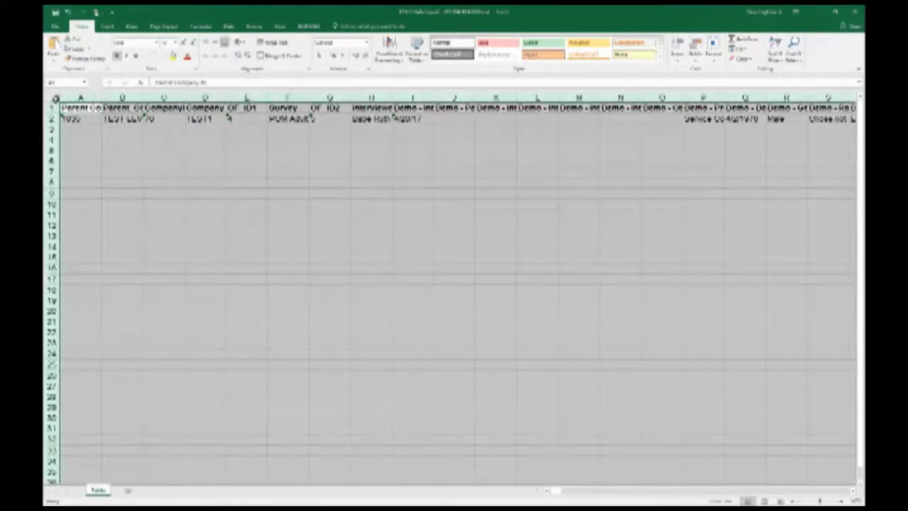
double_click(100, 96)
click(179, 151)
Step: Examine the parent company and company values and the Abuse question columns in the exported worksheet
click(179, 118)
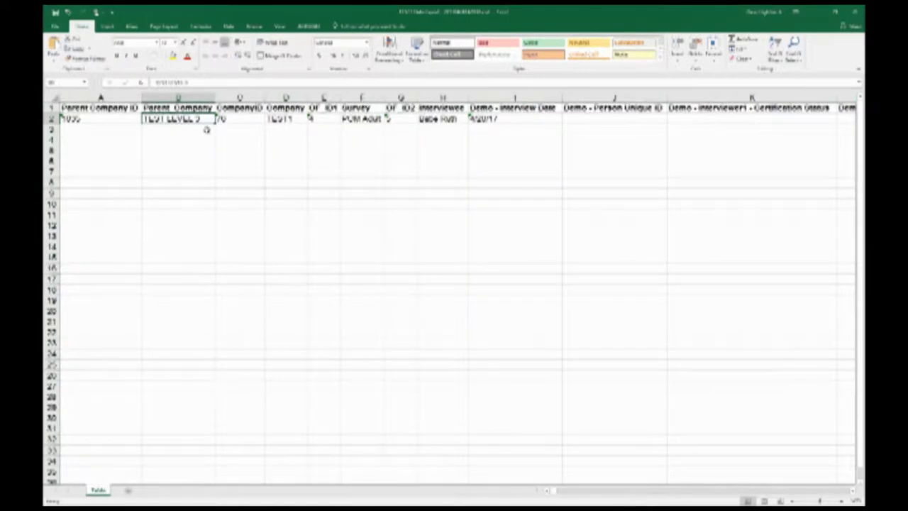
click(283, 119)
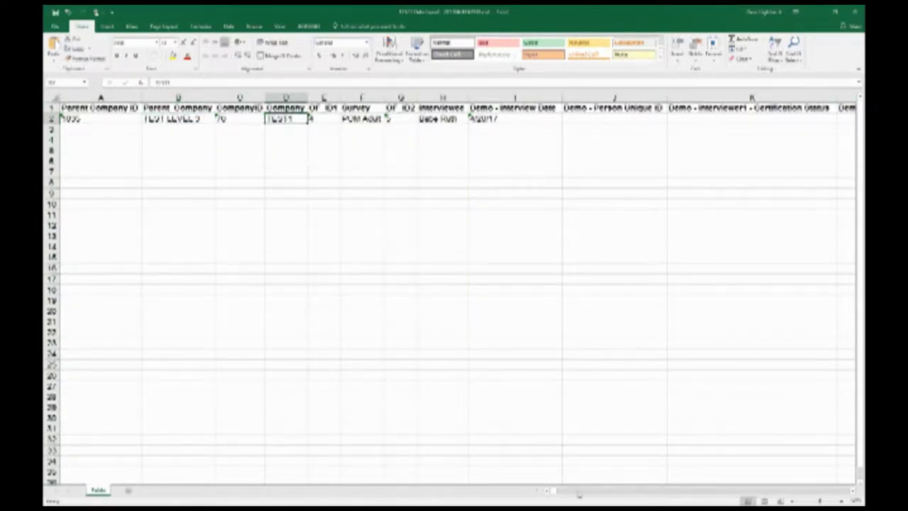
scroll(580, 495, right, 5)
scroll(759, 492, right, 5)
scroll(759, 491, right, 8)
click(646, 241)
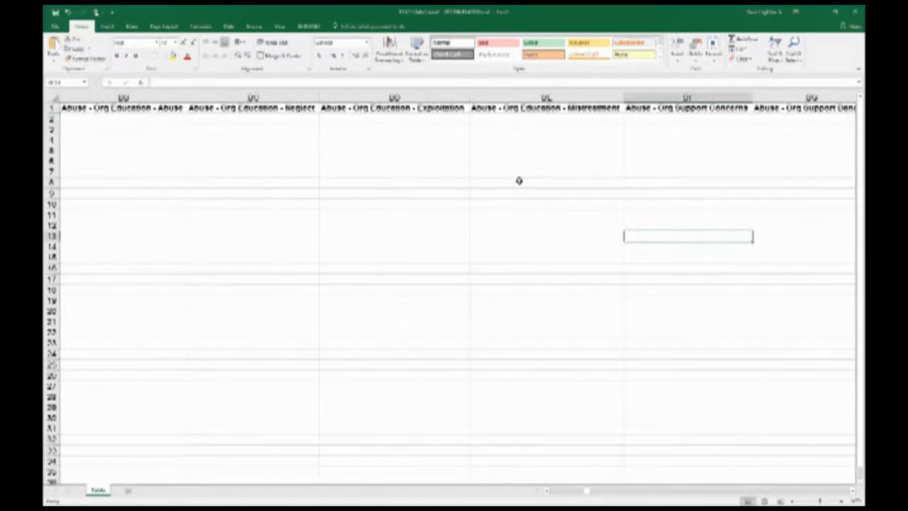
click(518, 181)
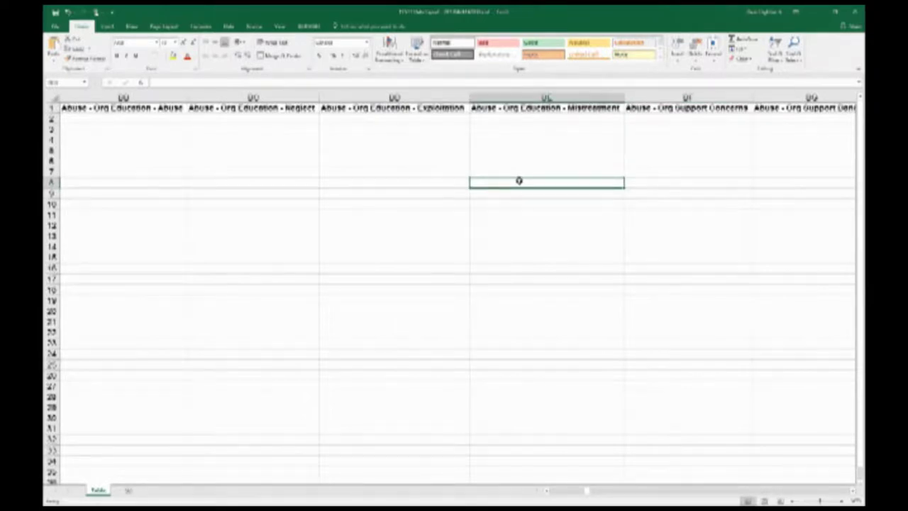
Step: Close the exported workbook without saving the changes
click(856, 12)
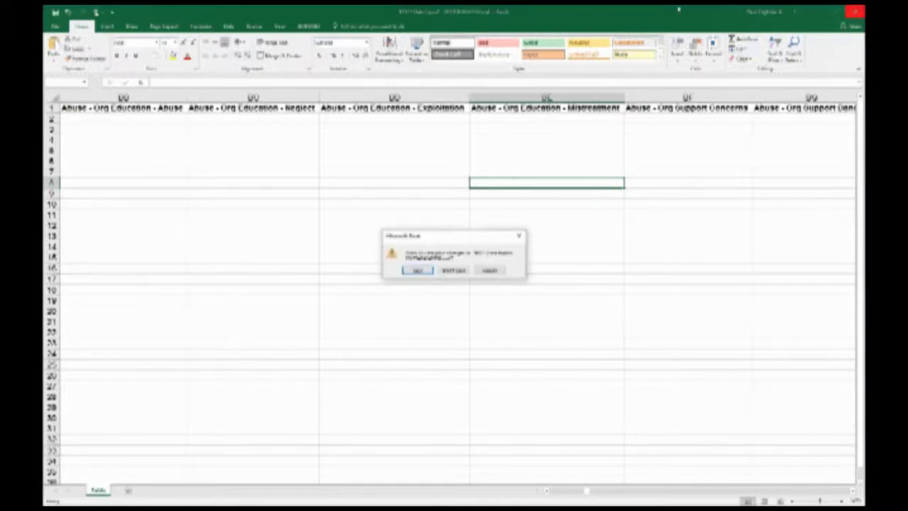
click(489, 271)
click(856, 12)
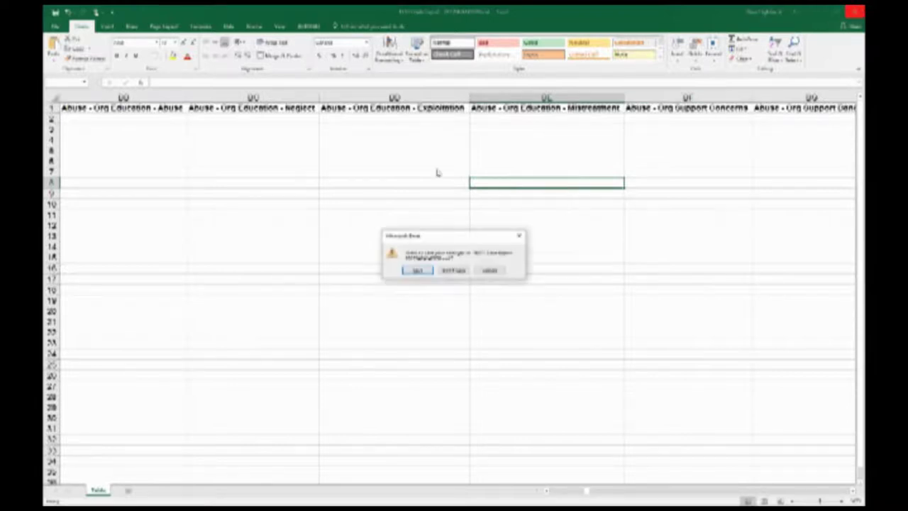
click(454, 270)
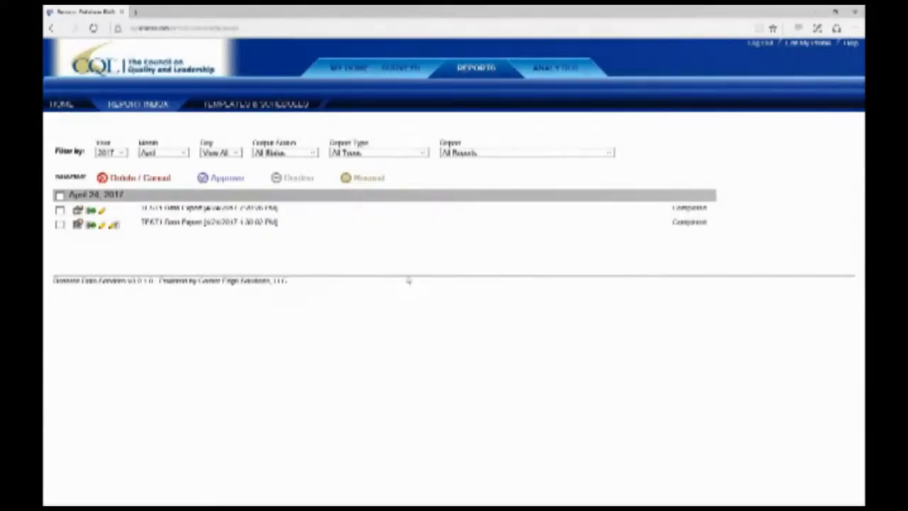
Step: Go to the Analytics survey Views Dashboard and set the company level to Collectors, TEST LEVEL 3, TEST1
click(263, 105)
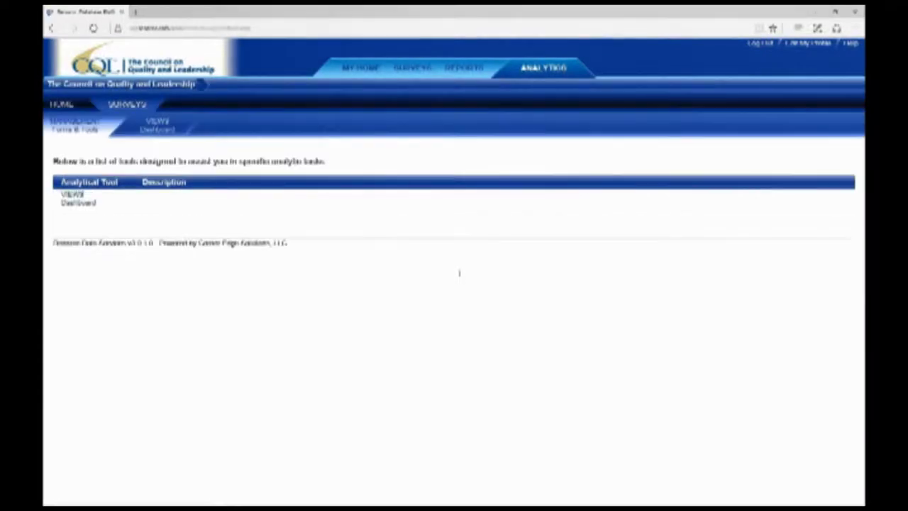
click(108, 213)
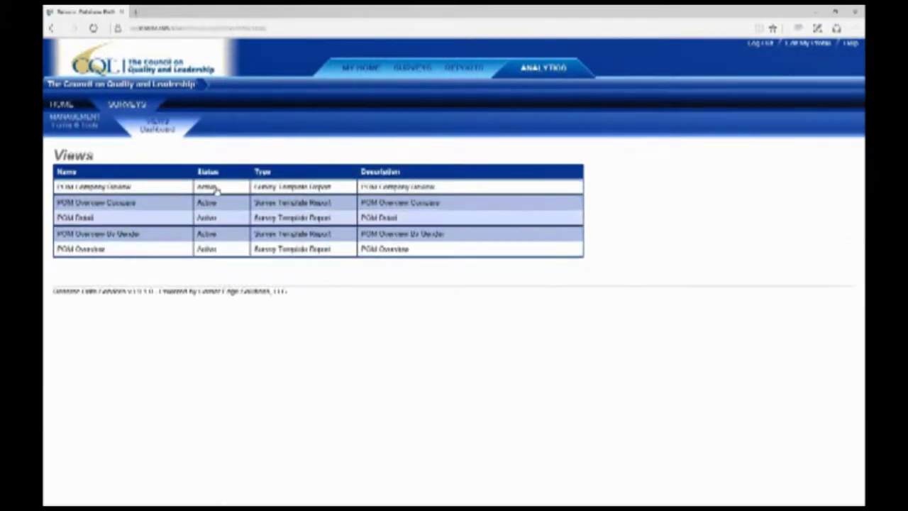
click(195, 86)
click(76, 143)
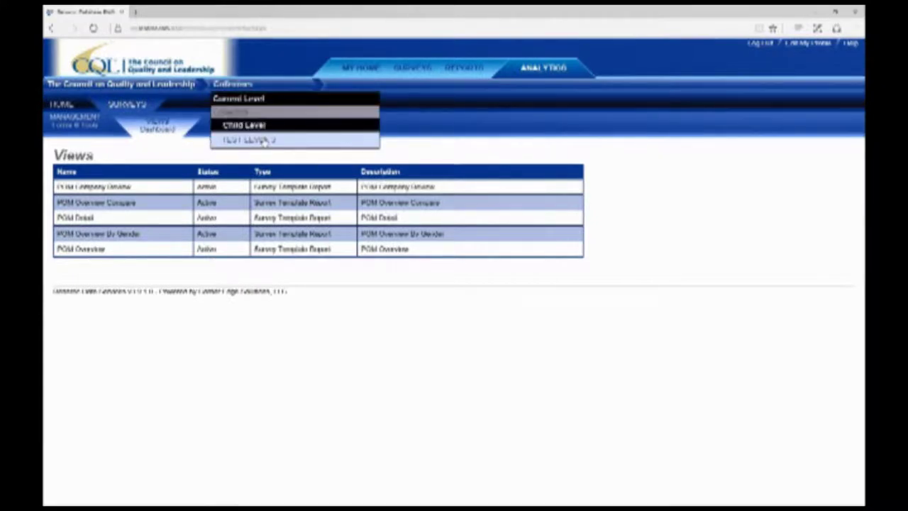
click(264, 141)
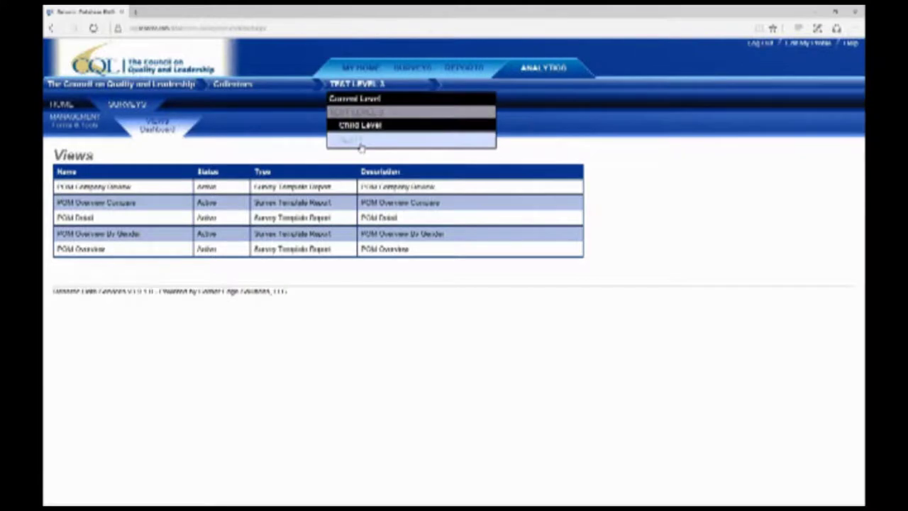
click(361, 146)
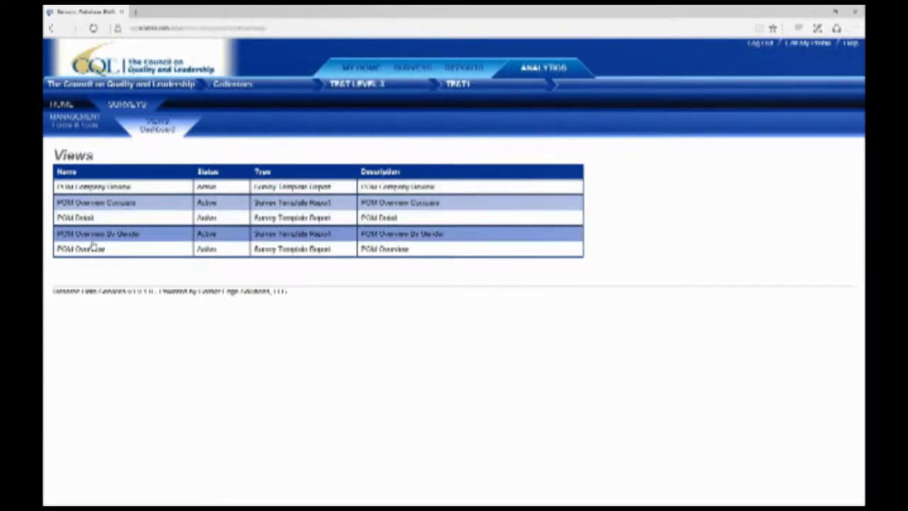
Step: Review company by gender in the POM Company Review view, and examine the Demographics and Natural Supports results in the POM Detail view
click(114, 185)
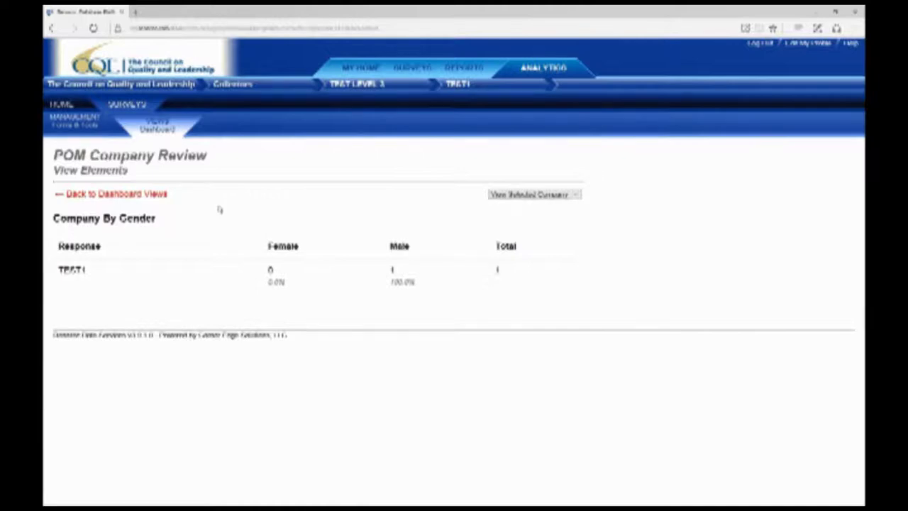
click(131, 196)
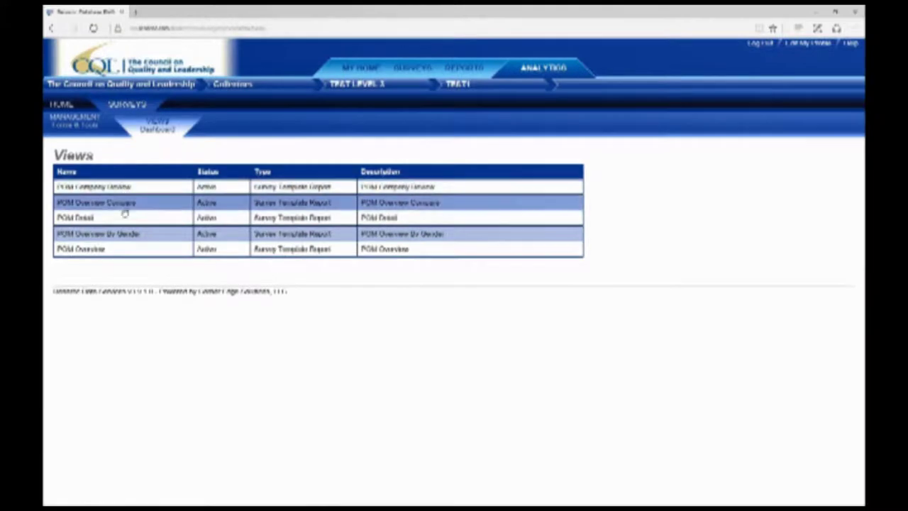
click(91, 218)
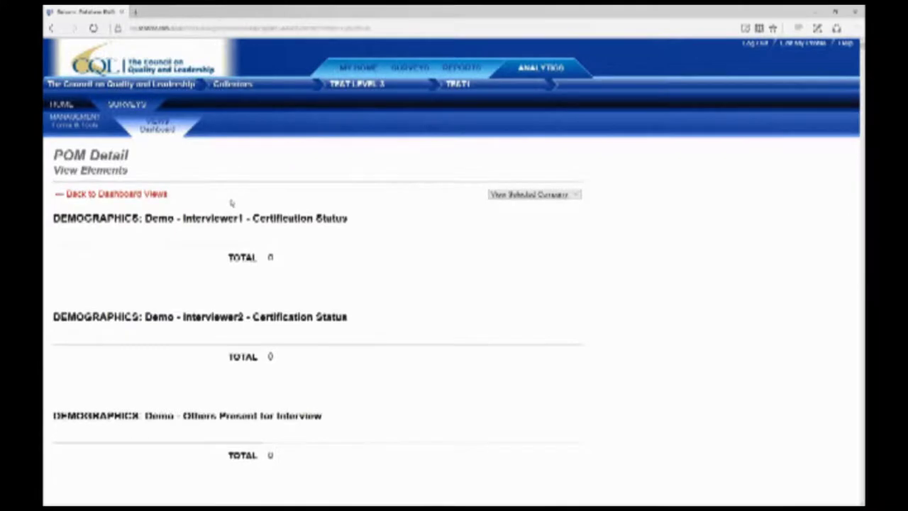
scroll(440, 207, down, 5)
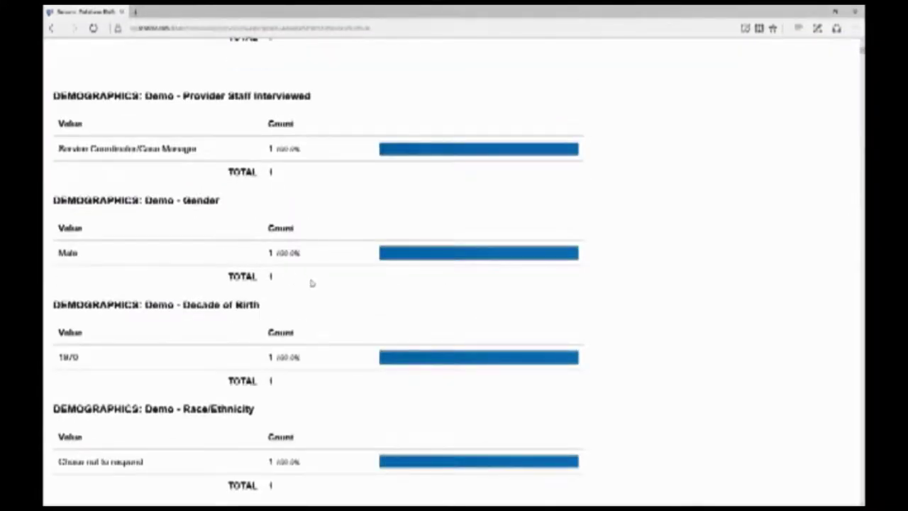
scroll(310, 283, down, 2)
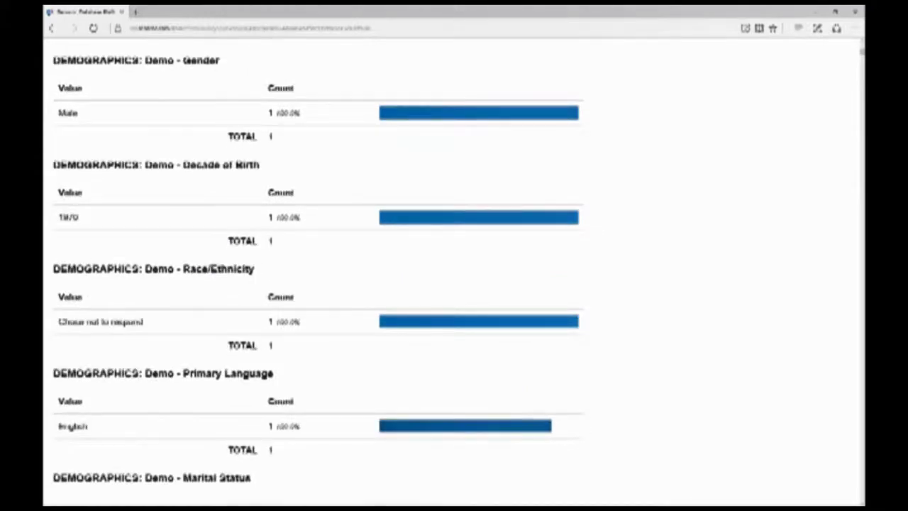
scroll(170, 298, down, 6)
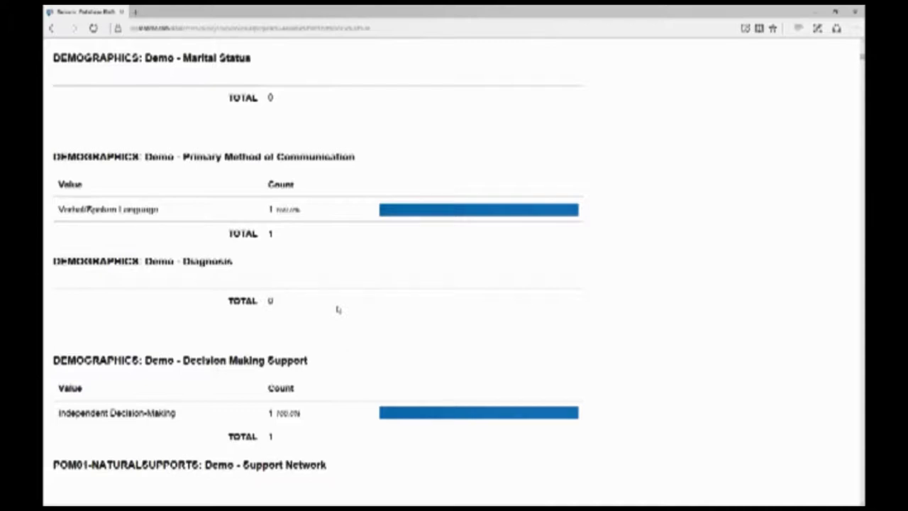
scroll(369, 319, down, 8)
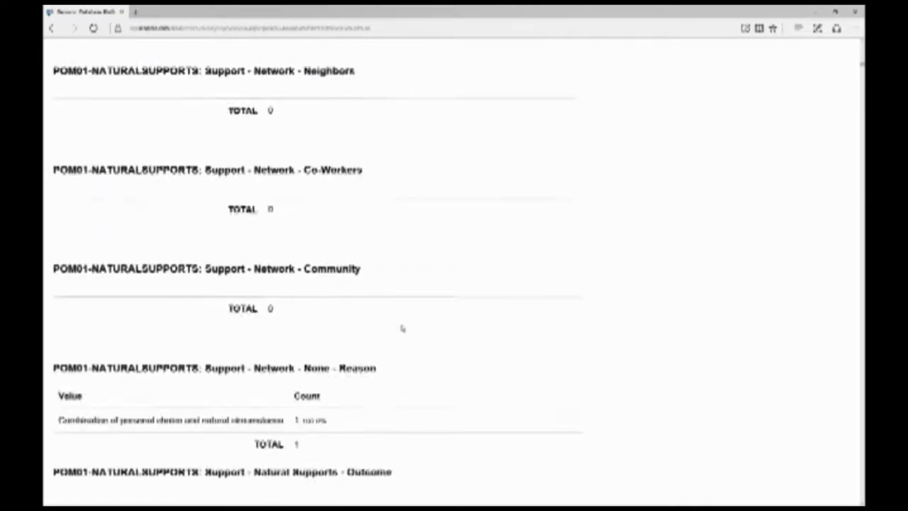
scroll(401, 328, up, 1)
scroll(474, 290, down, 4)
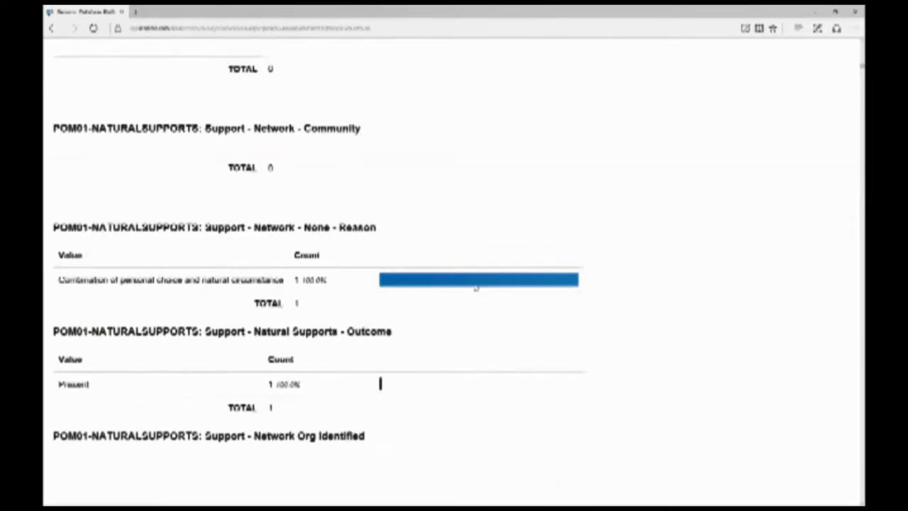
scroll(471, 245, down, 3)
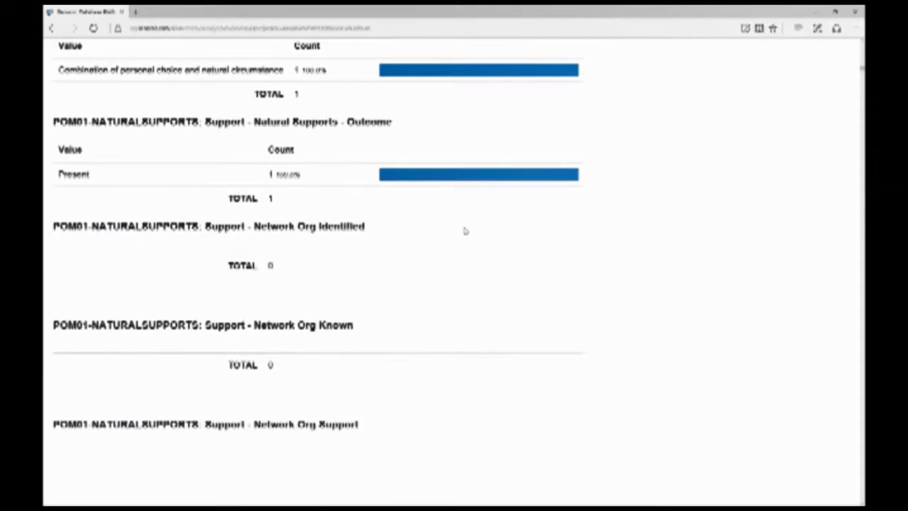
scroll(457, 206, up, 15)
scroll(449, 202, up, 10)
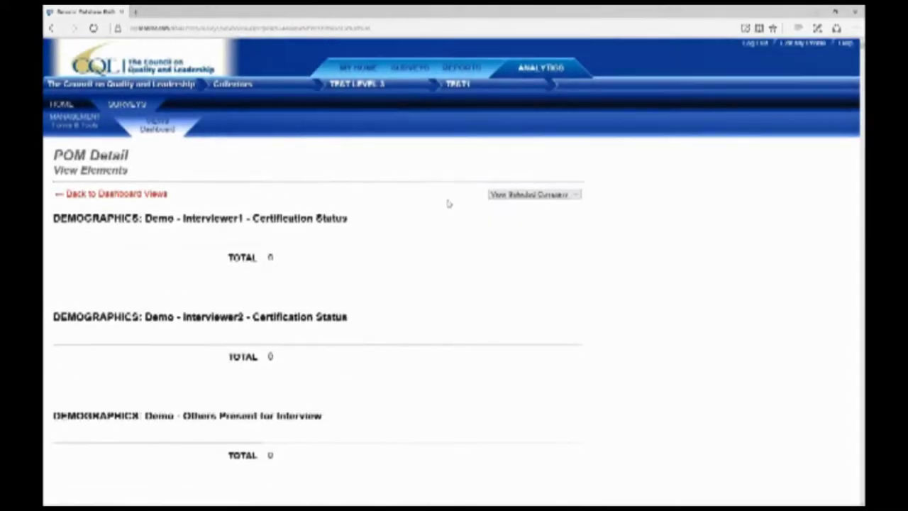
Step: Open the POM Overview view and examine the outcome and supports results from Natural Supports through Rights
click(91, 120)
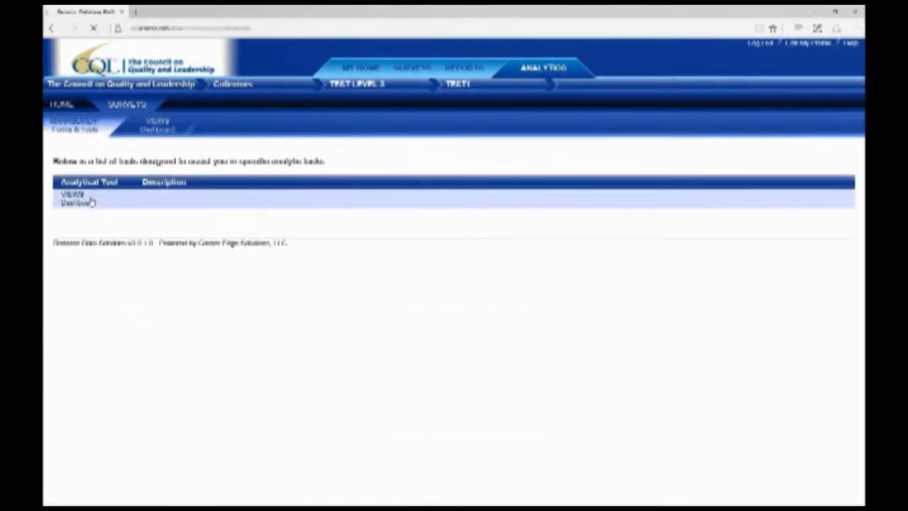
click(112, 254)
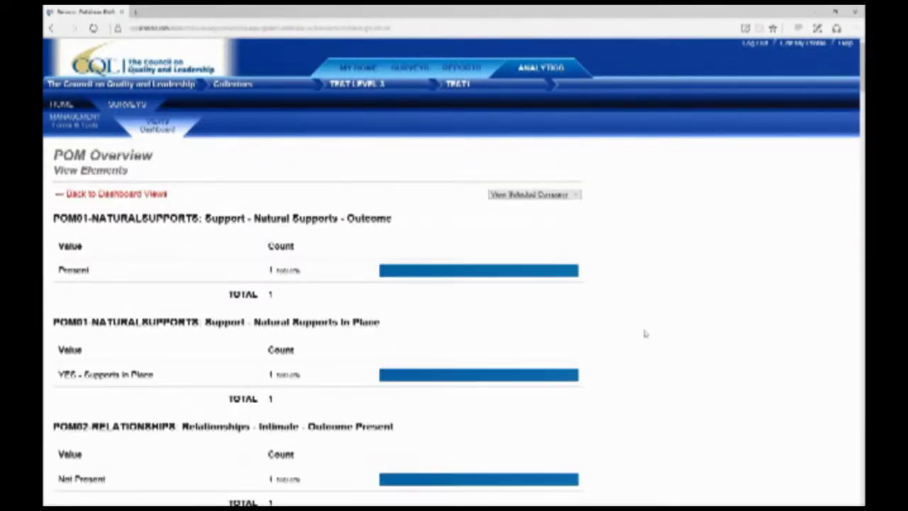
scroll(645, 334, down, 2)
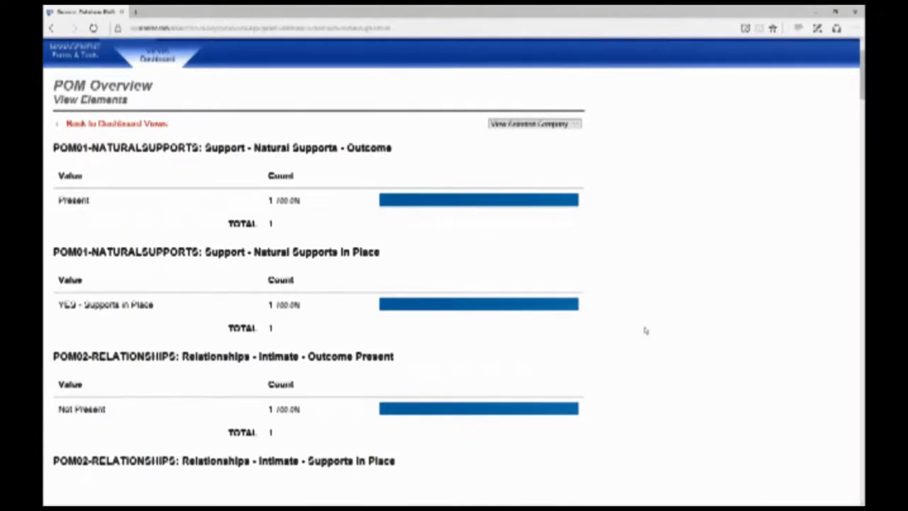
scroll(645, 330, down, 3)
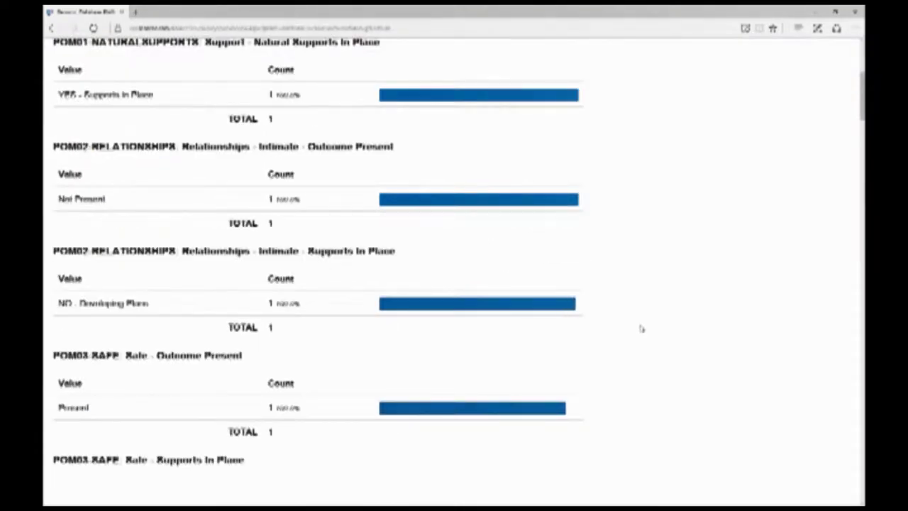
scroll(641, 329, down, 5)
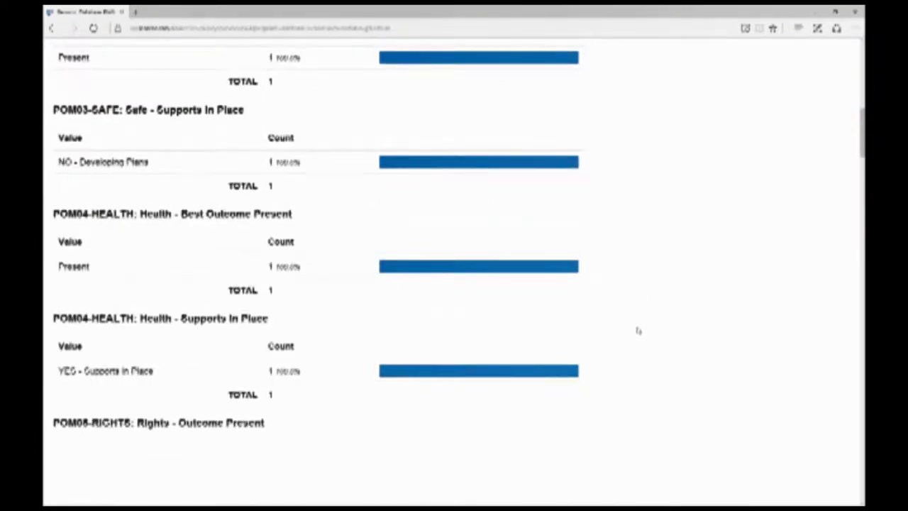
scroll(637, 330, down, 2)
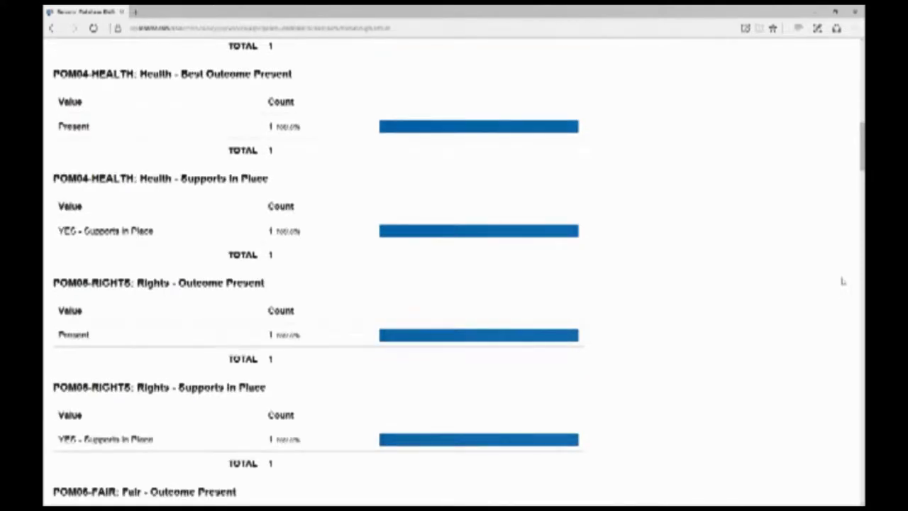
scroll(168, 91, up, 10)
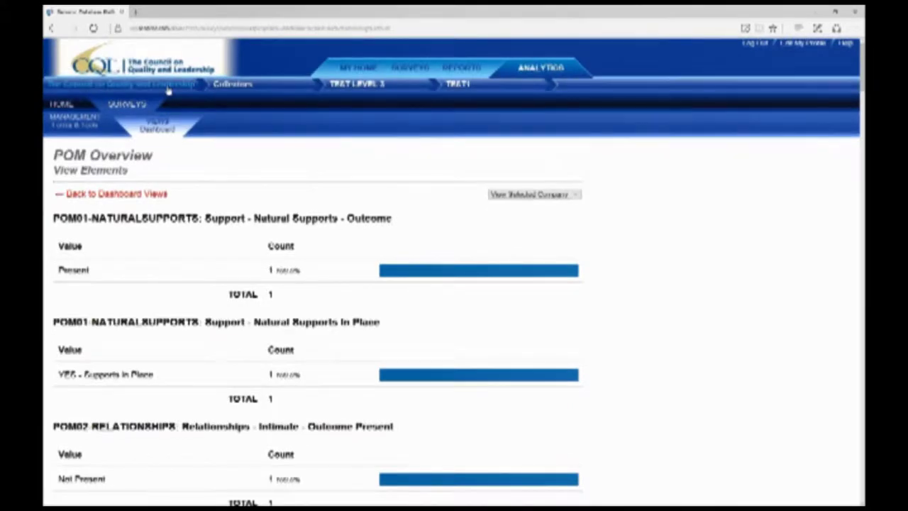
Step: Switch the company level back to The Council on Quality and Leadership and return to the My Home page
click(168, 91)
click(100, 115)
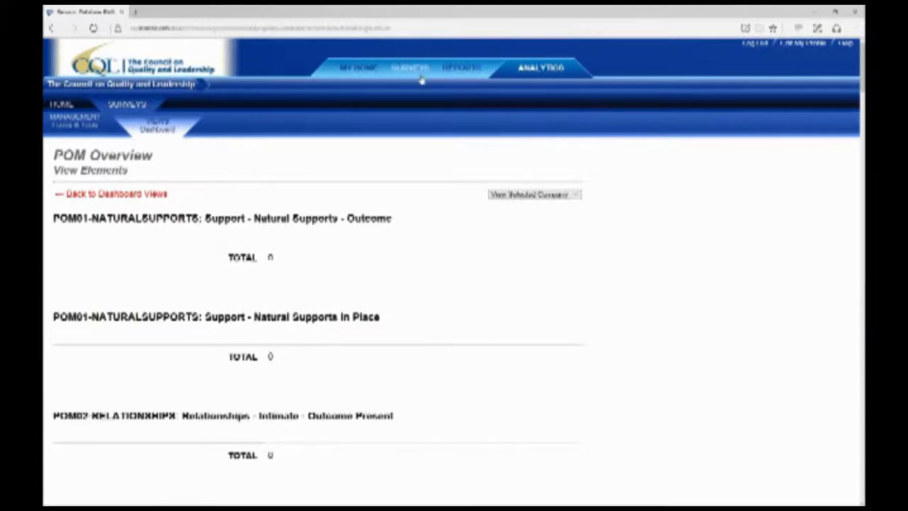
click(359, 67)
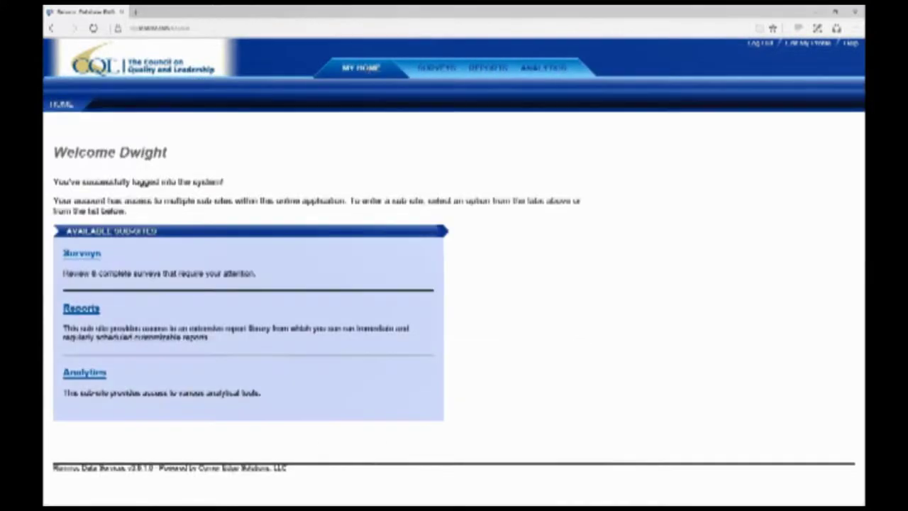